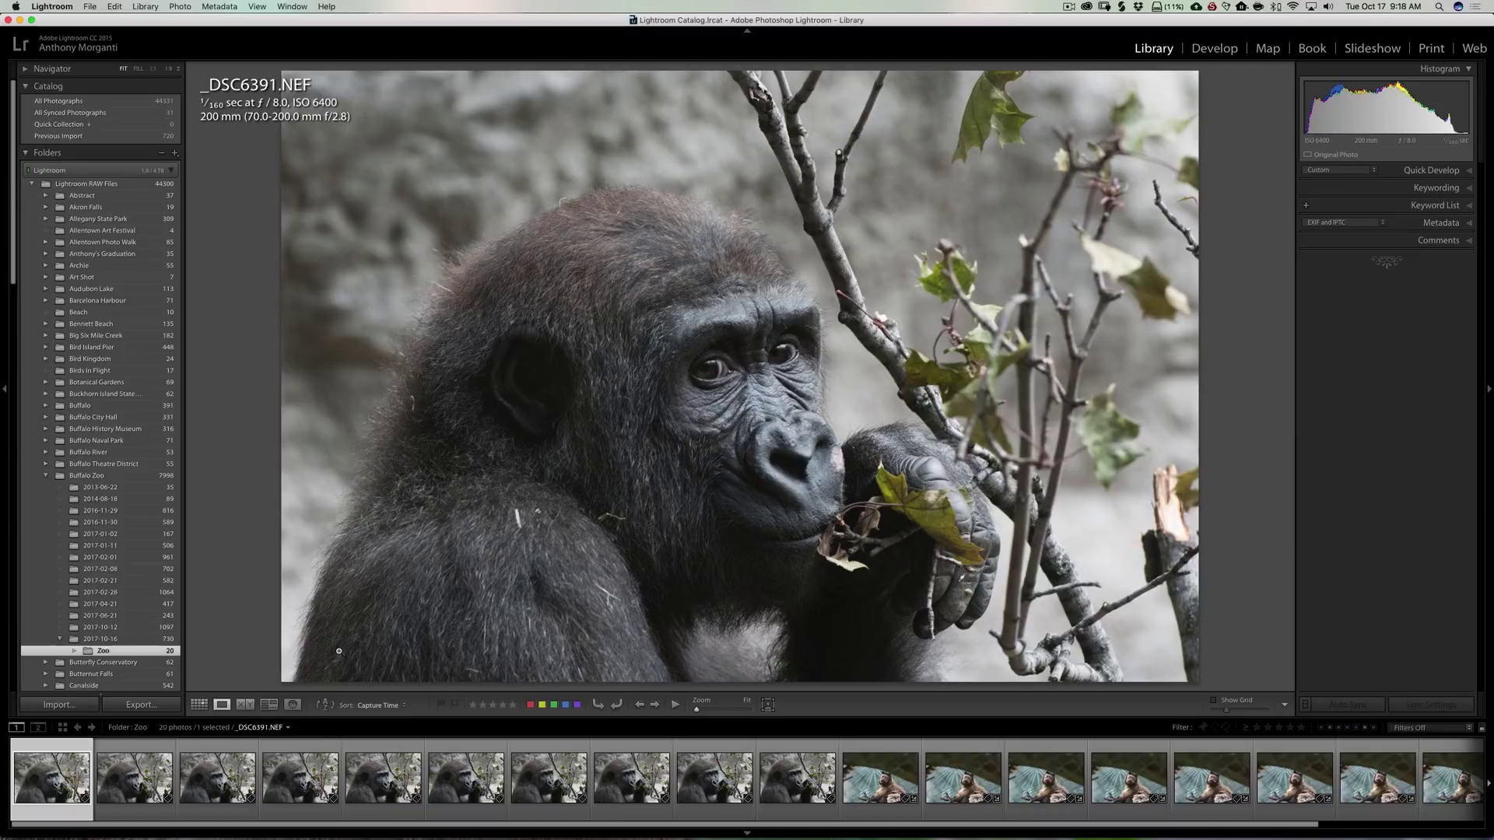
Add the first two gorilla photos in the filmstrip to the Quick Collection.
key(b)
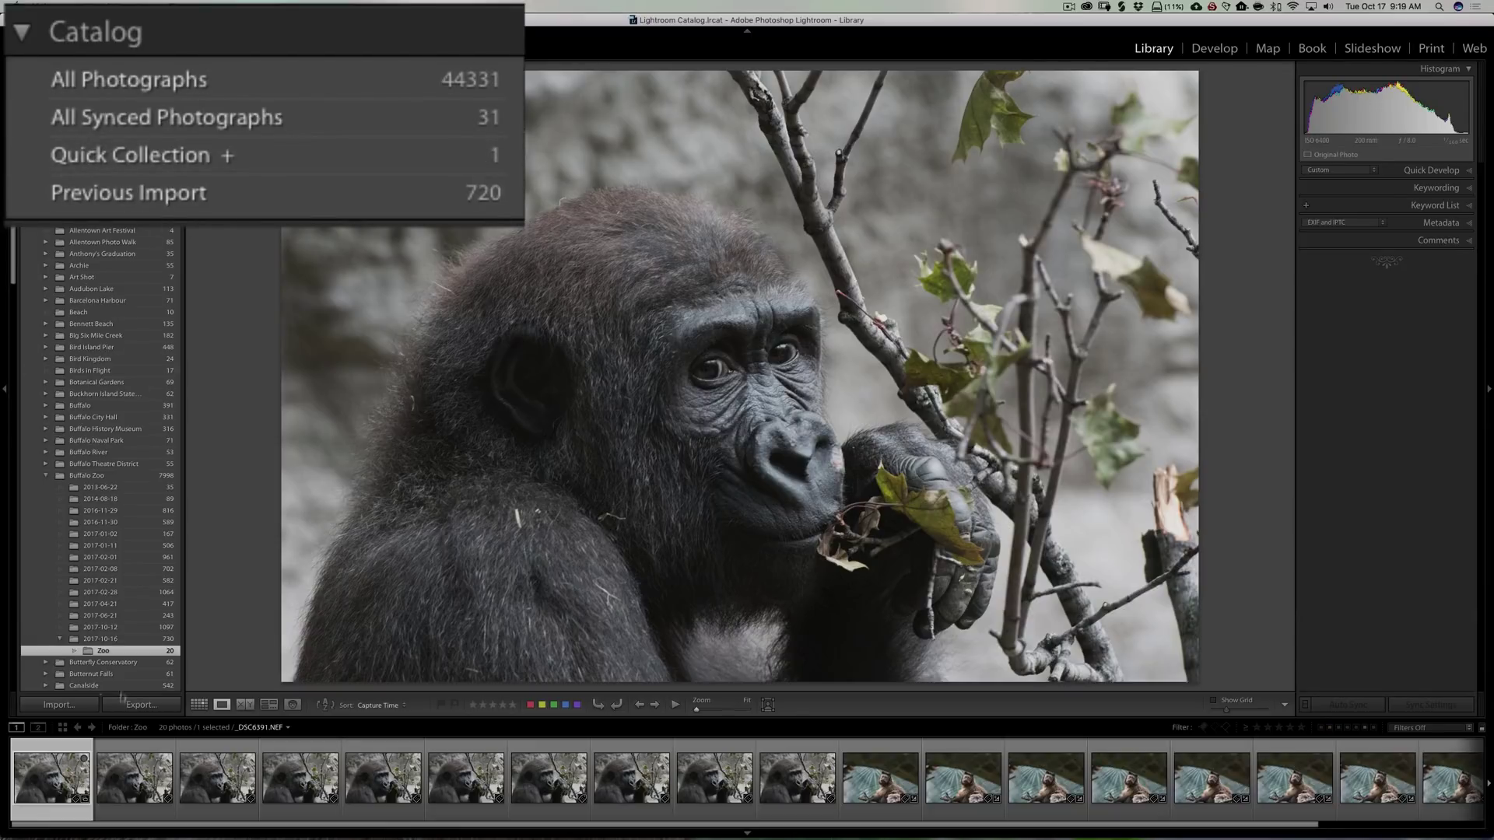
click(75, 774)
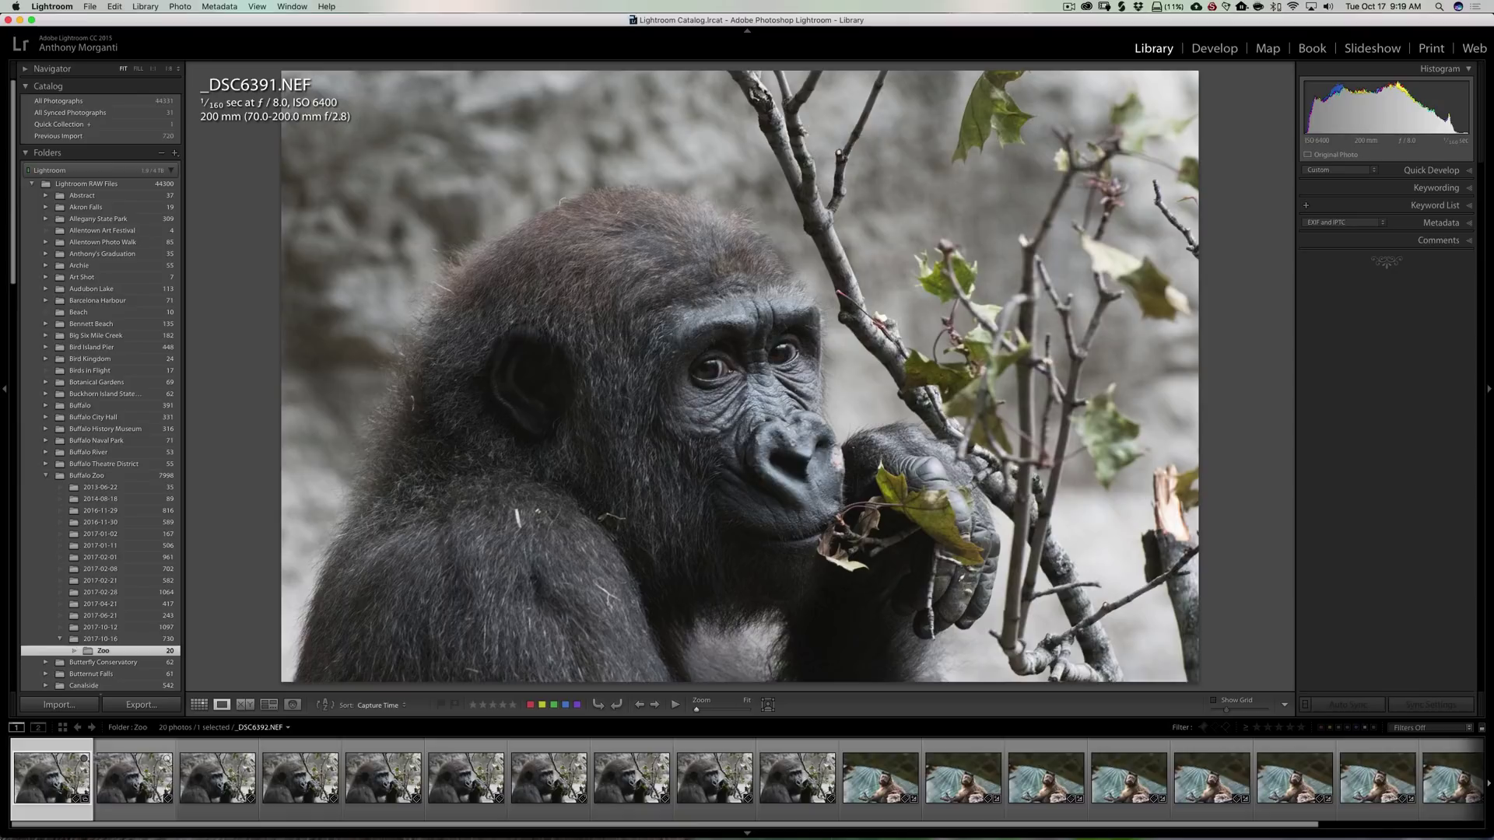
click(84, 760)
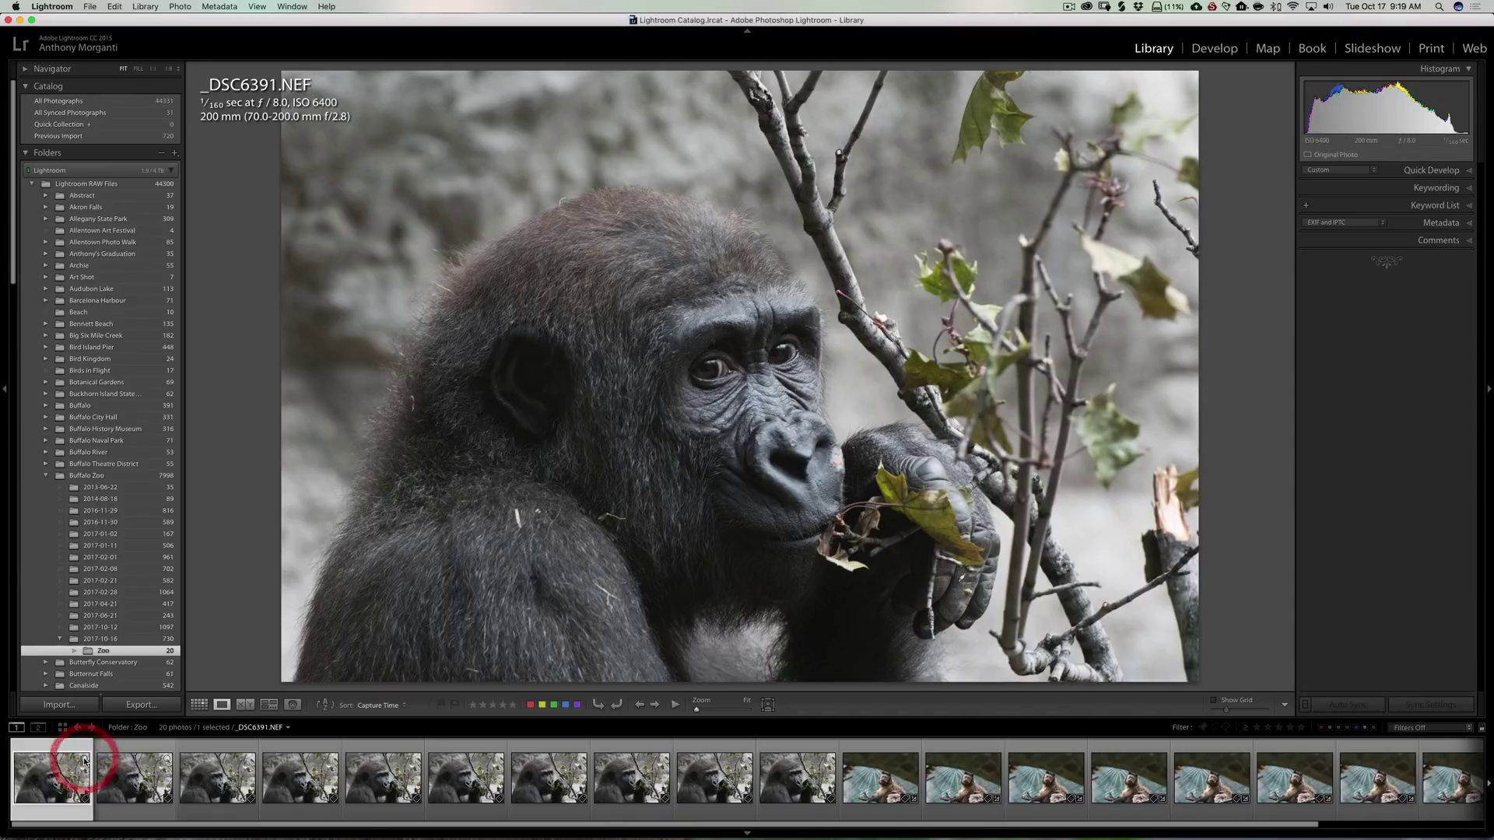
click(84, 760)
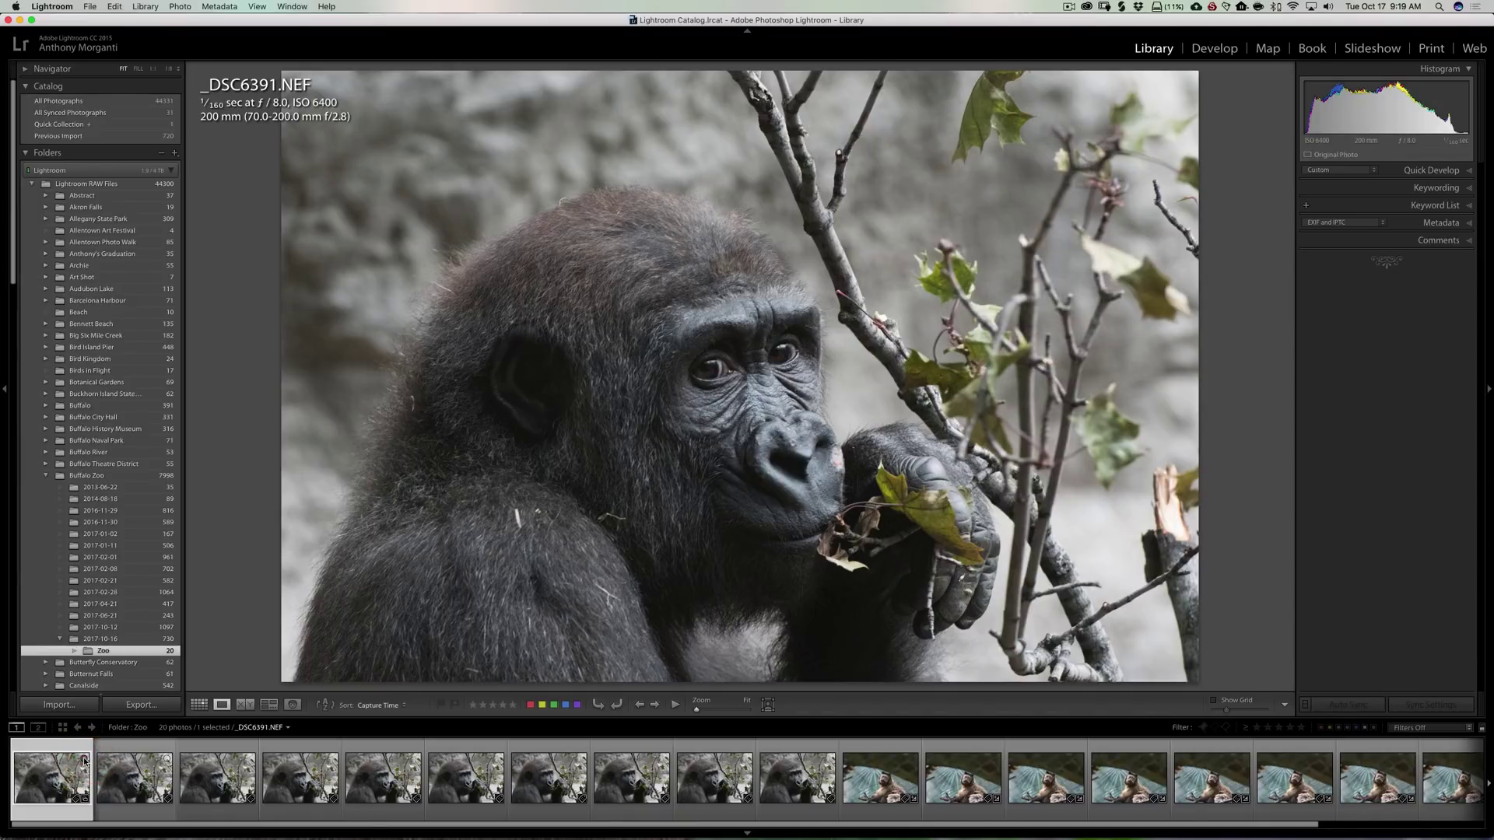
click(166, 758)
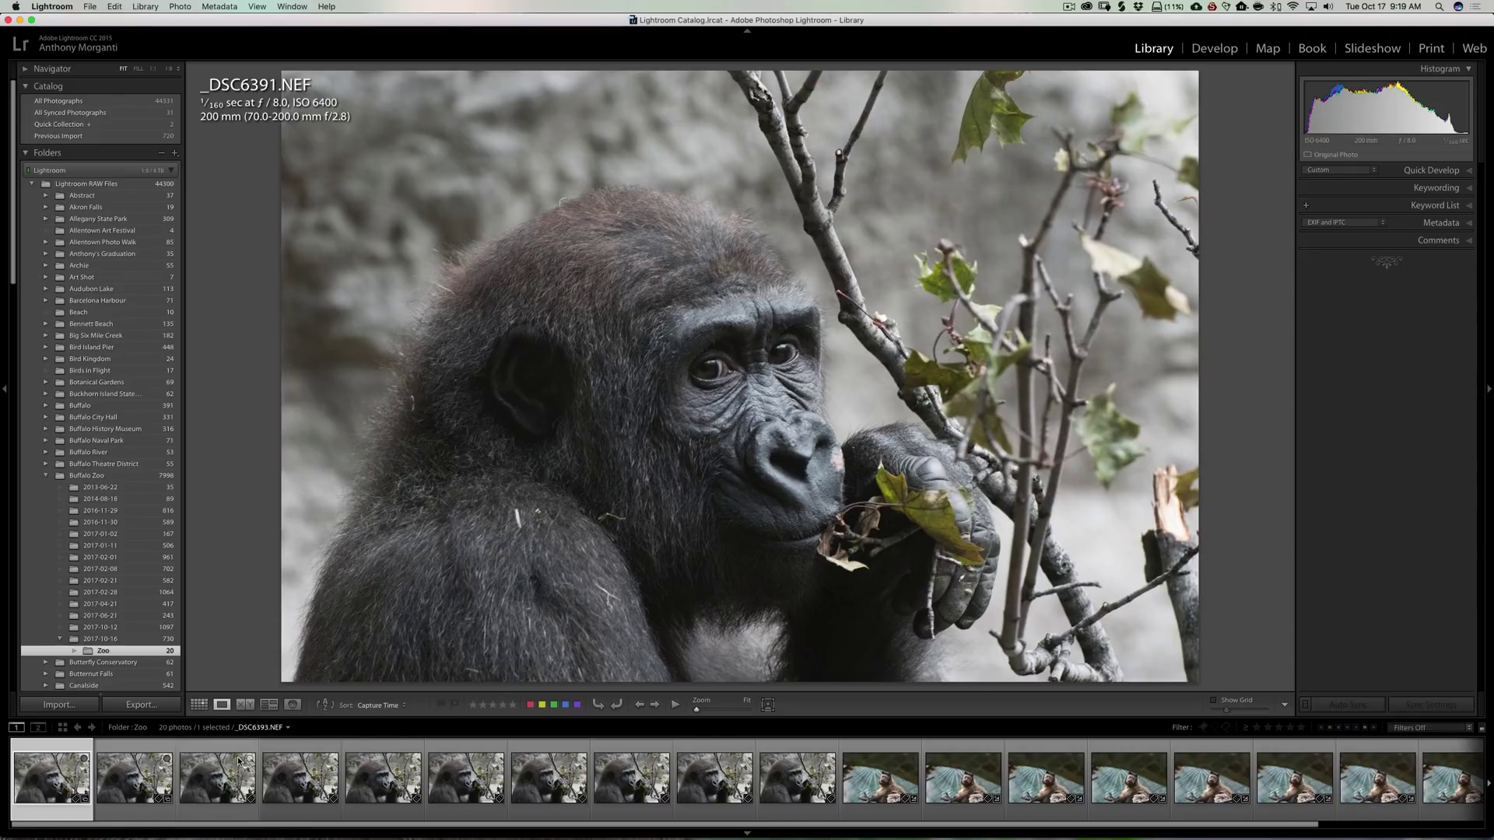
key(b)
key(b)
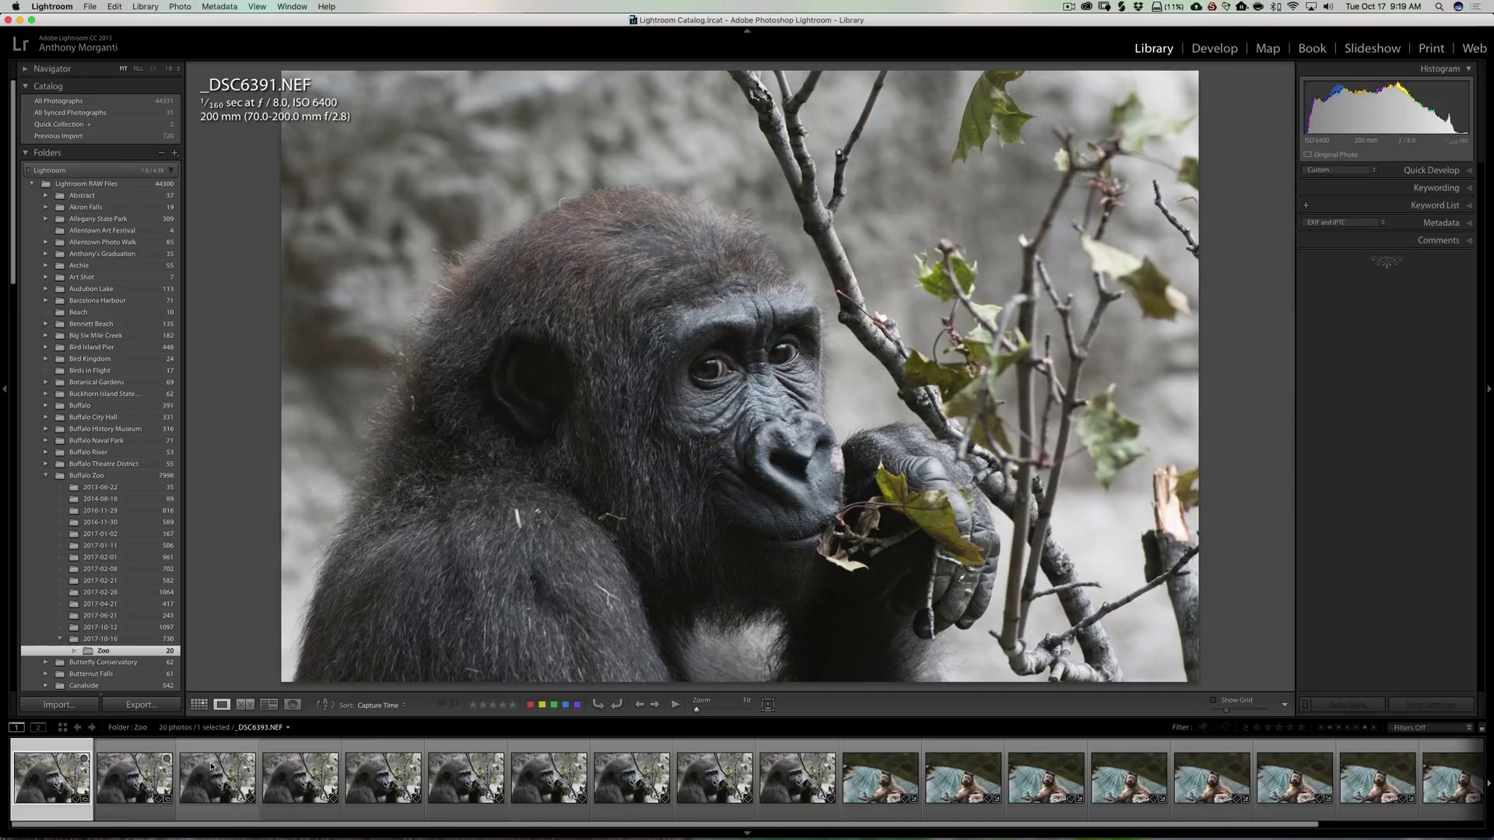
Check the Show Badges setting in the filmstrip's view options.
right_click(387, 760)
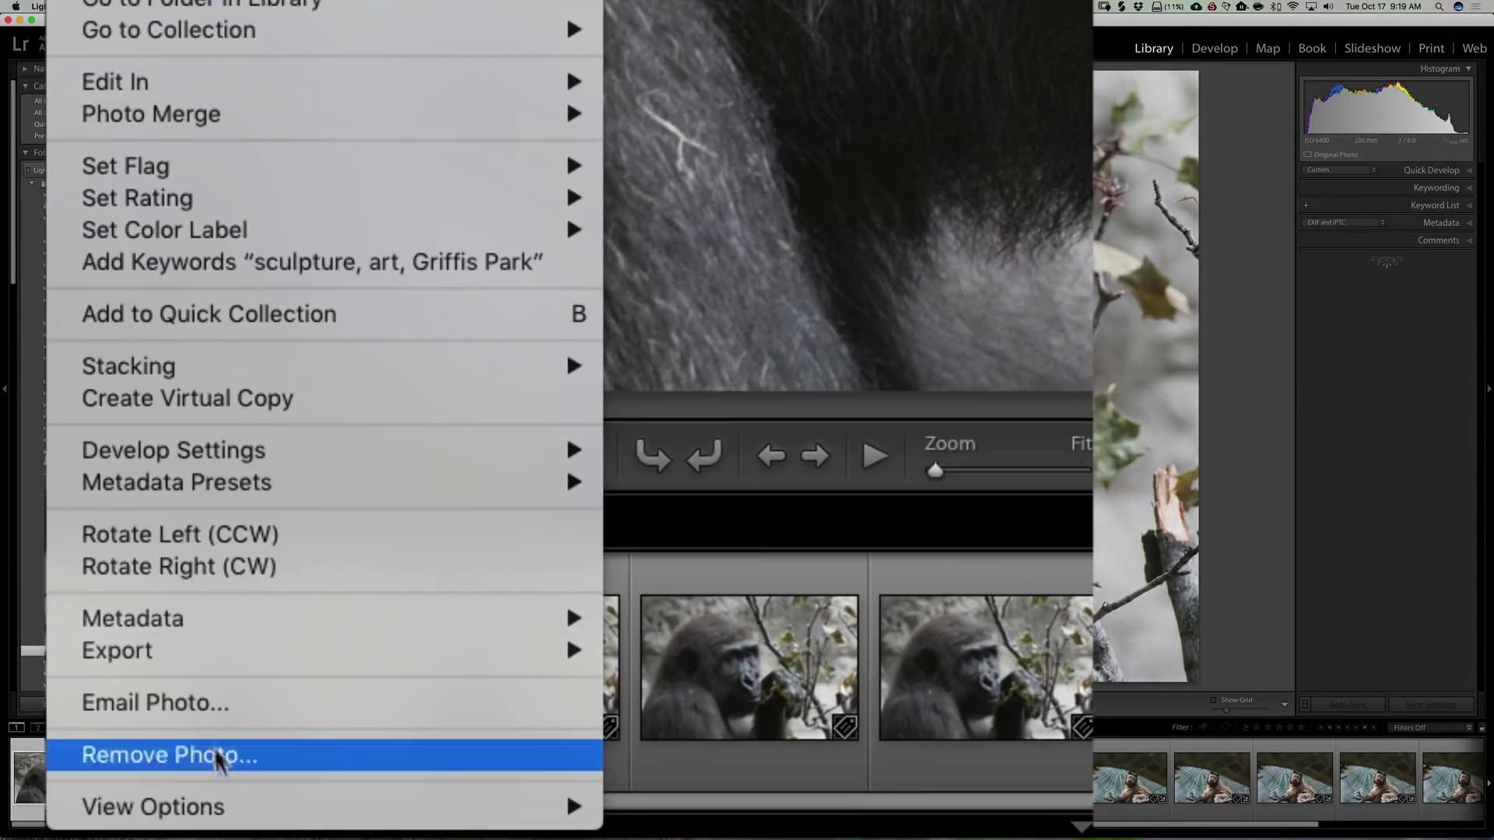
mouse_move(233, 802)
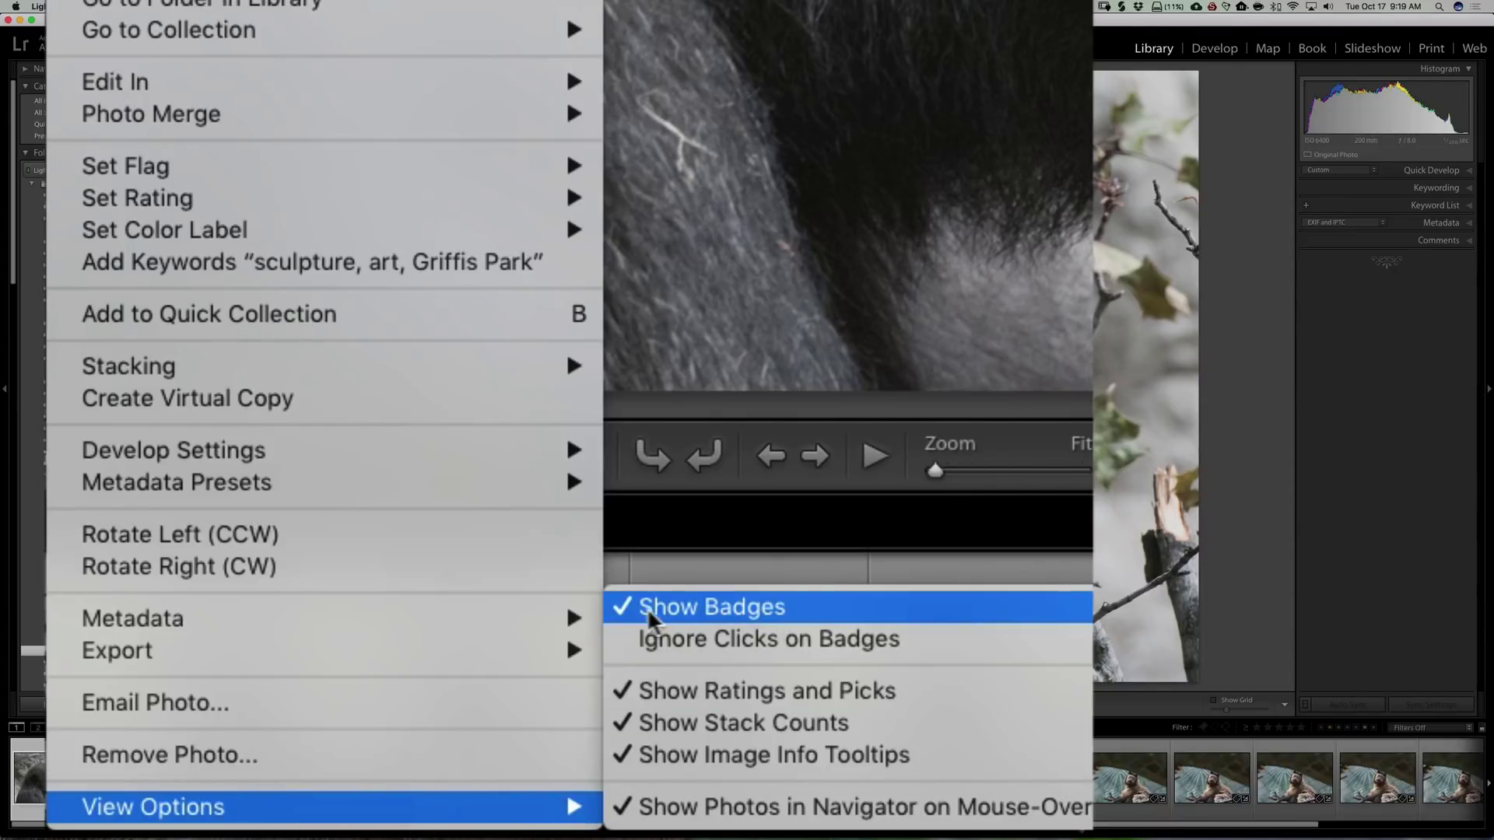
click(667, 614)
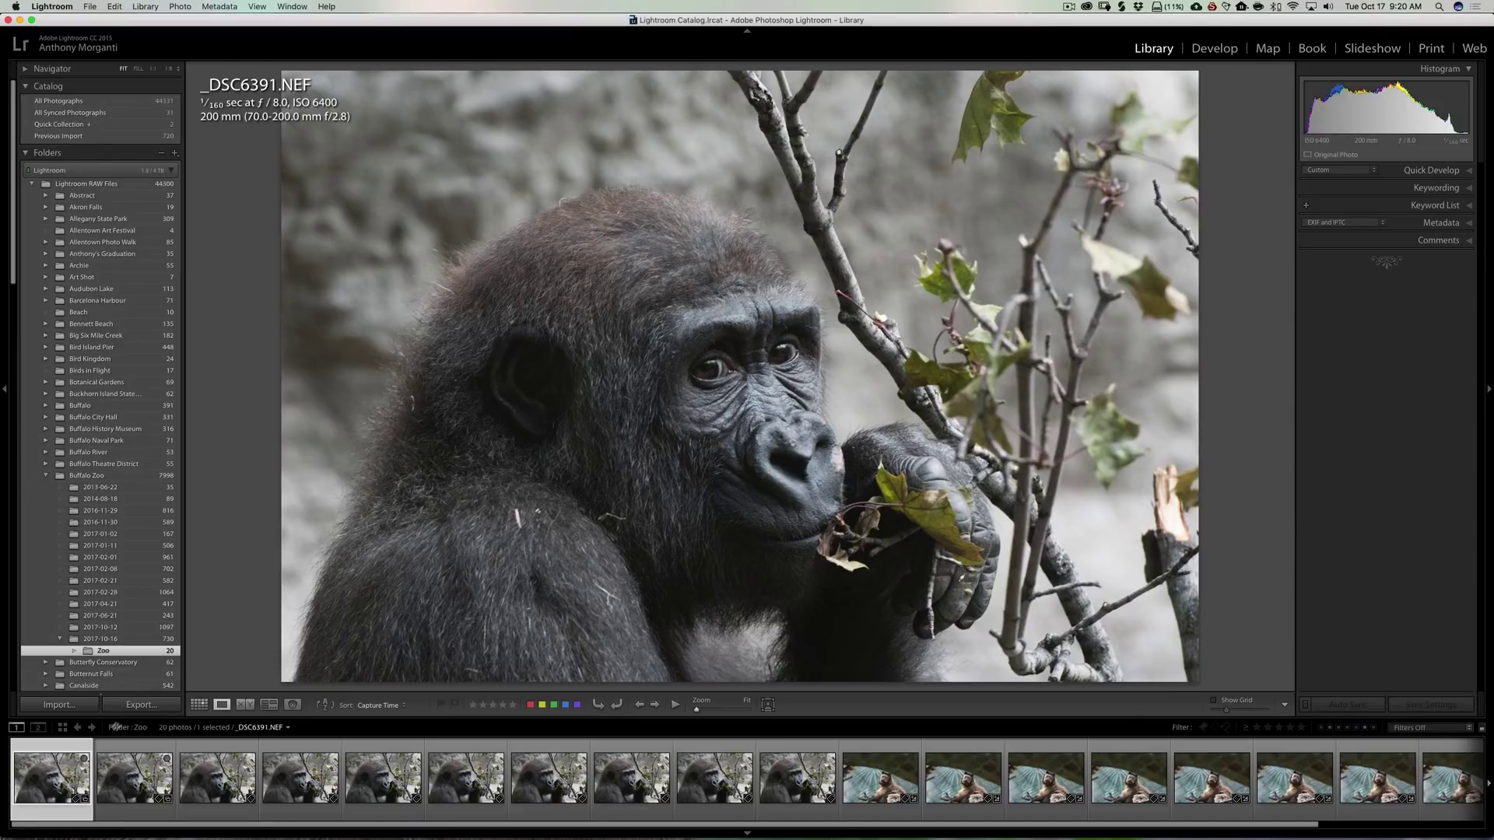
Create a collection named Zoo Edits and set it as the target collection.
click(165, 759)
scroll(95, 537, down, 20)
scroll(96, 536, down, 5)
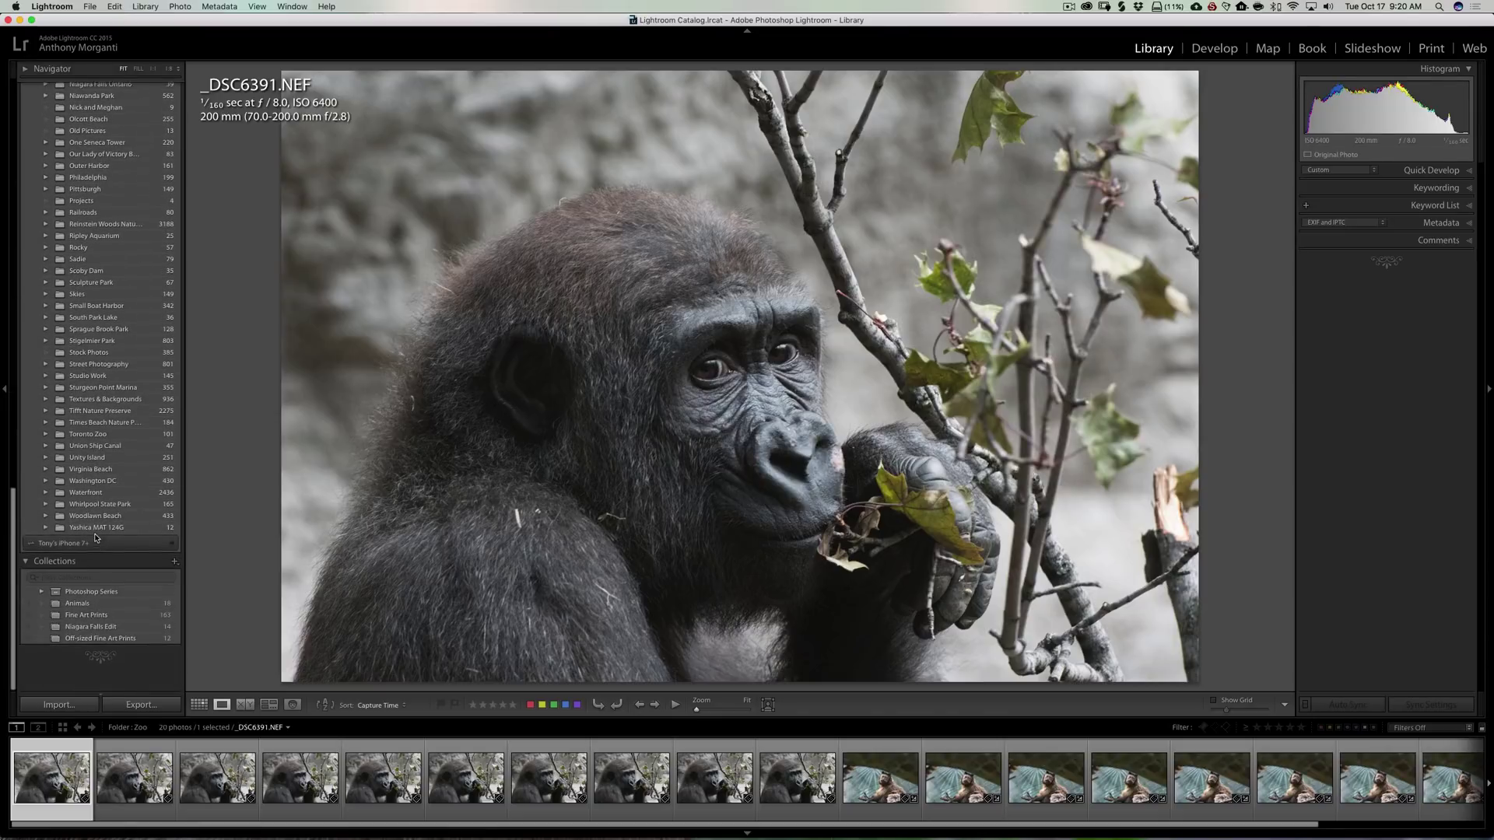
click(174, 570)
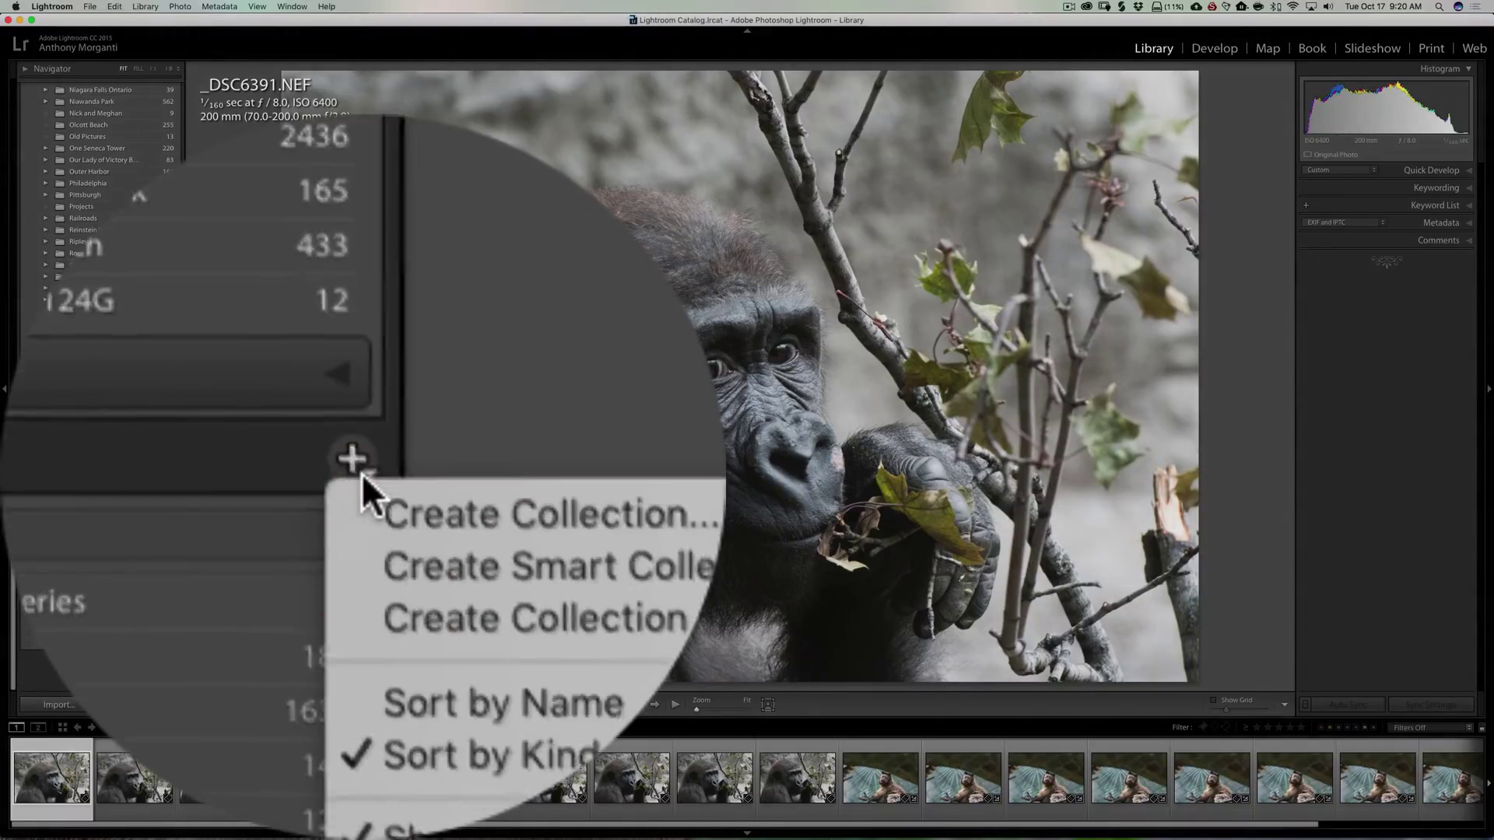
click(197, 580)
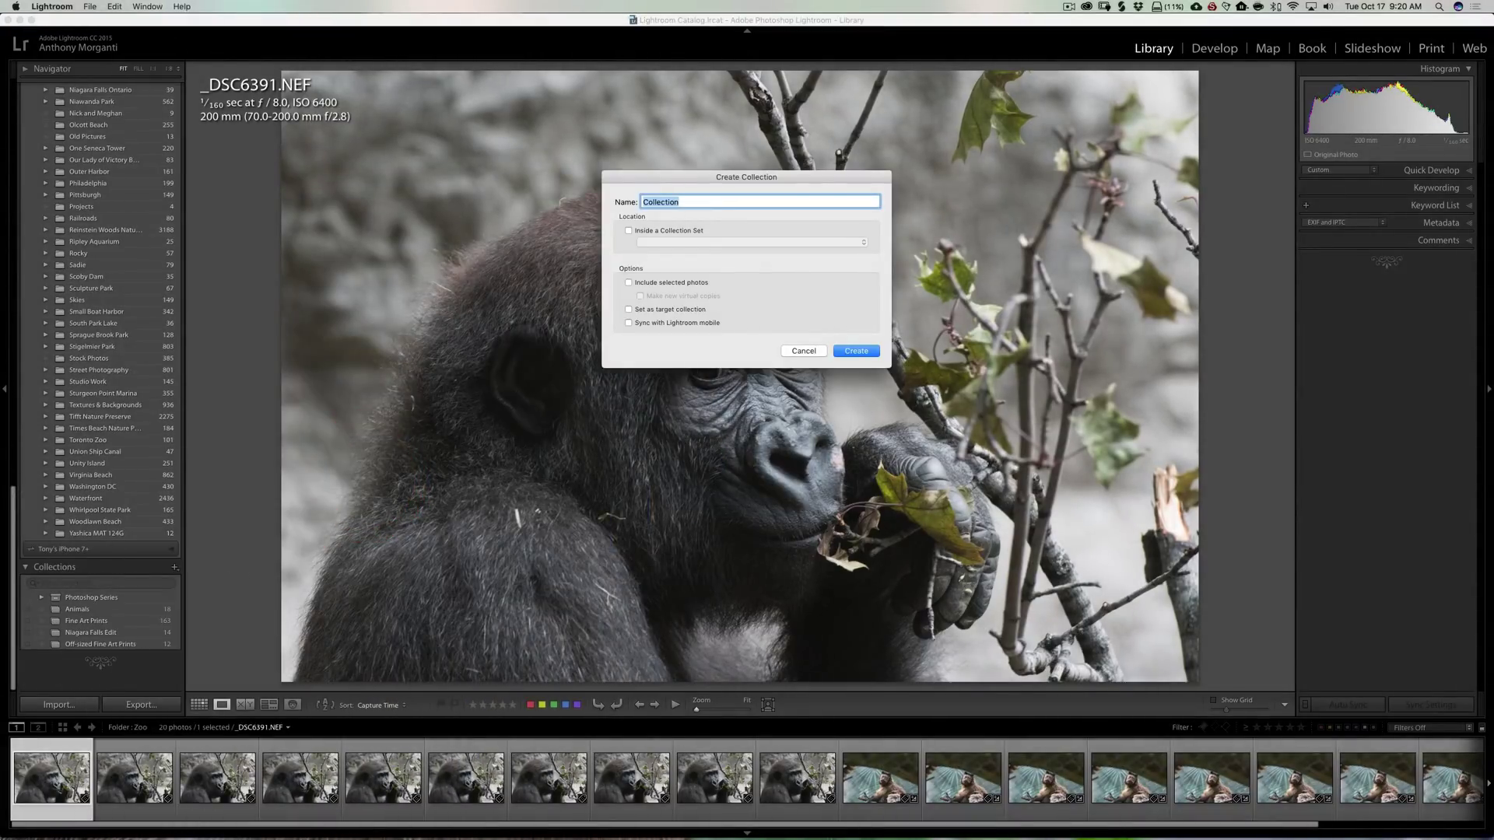
text(Zoo)
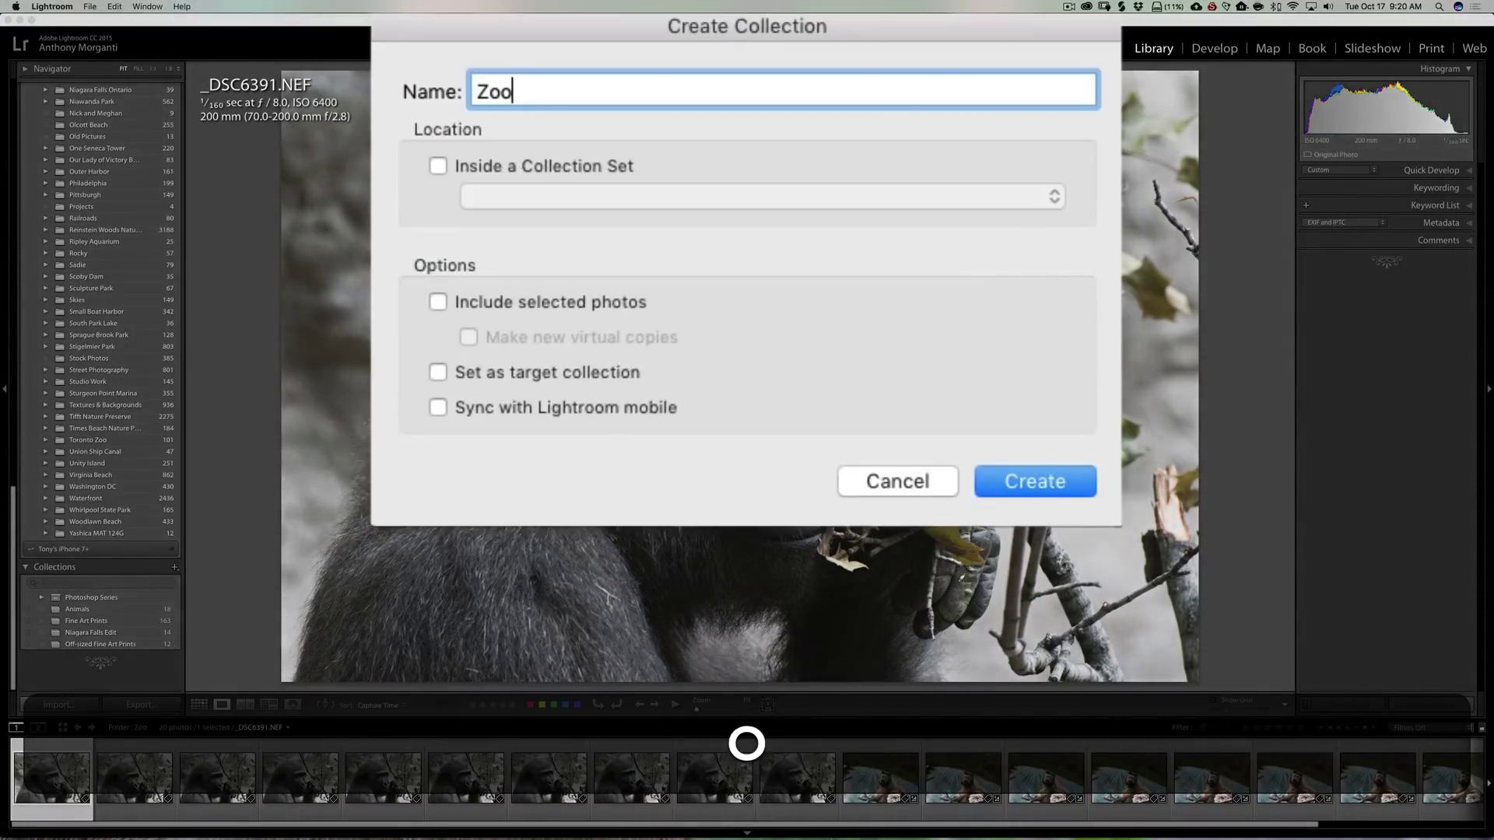
text( Edits)
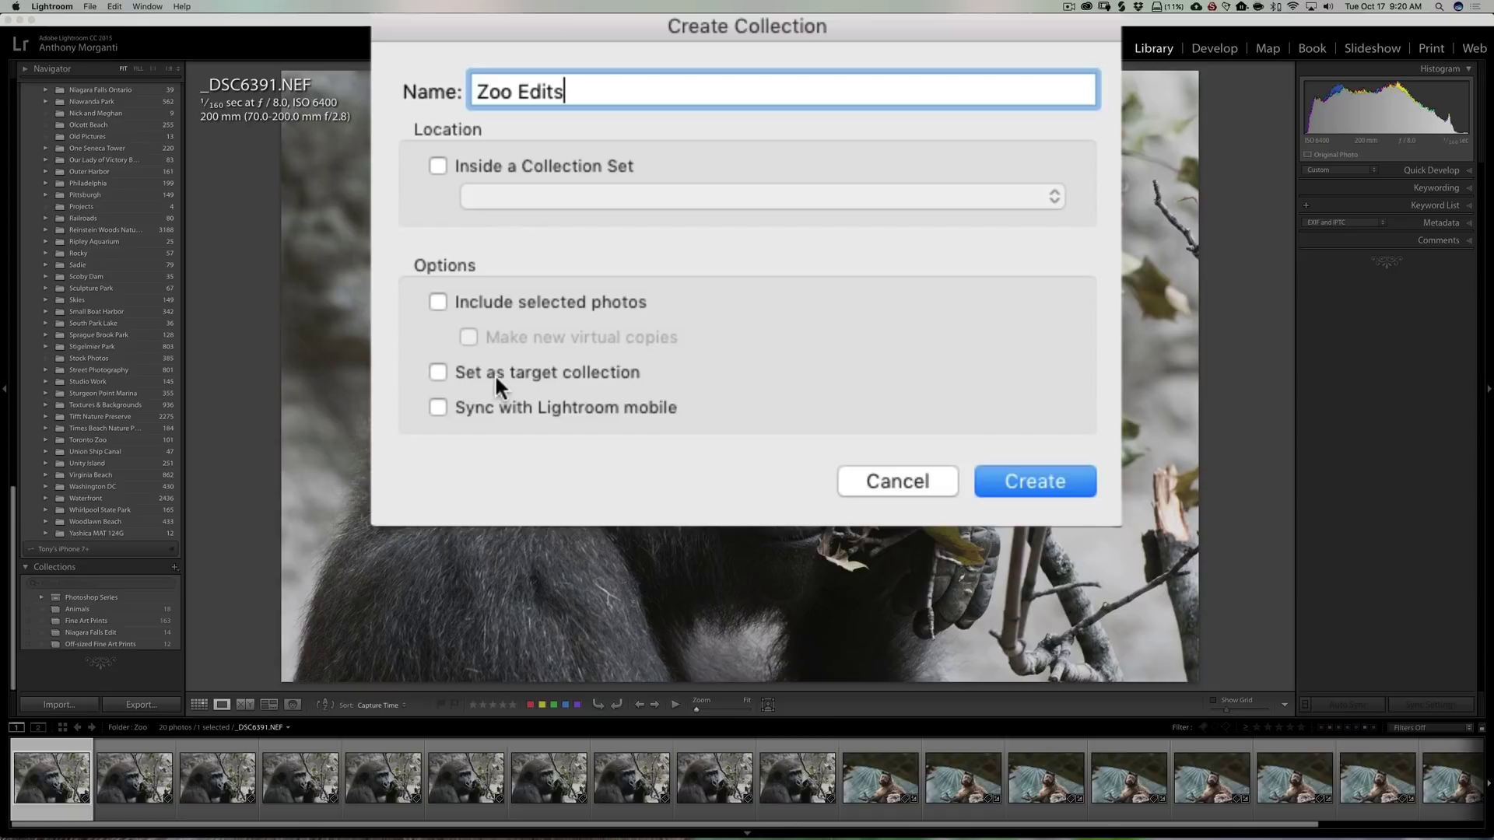
click(437, 371)
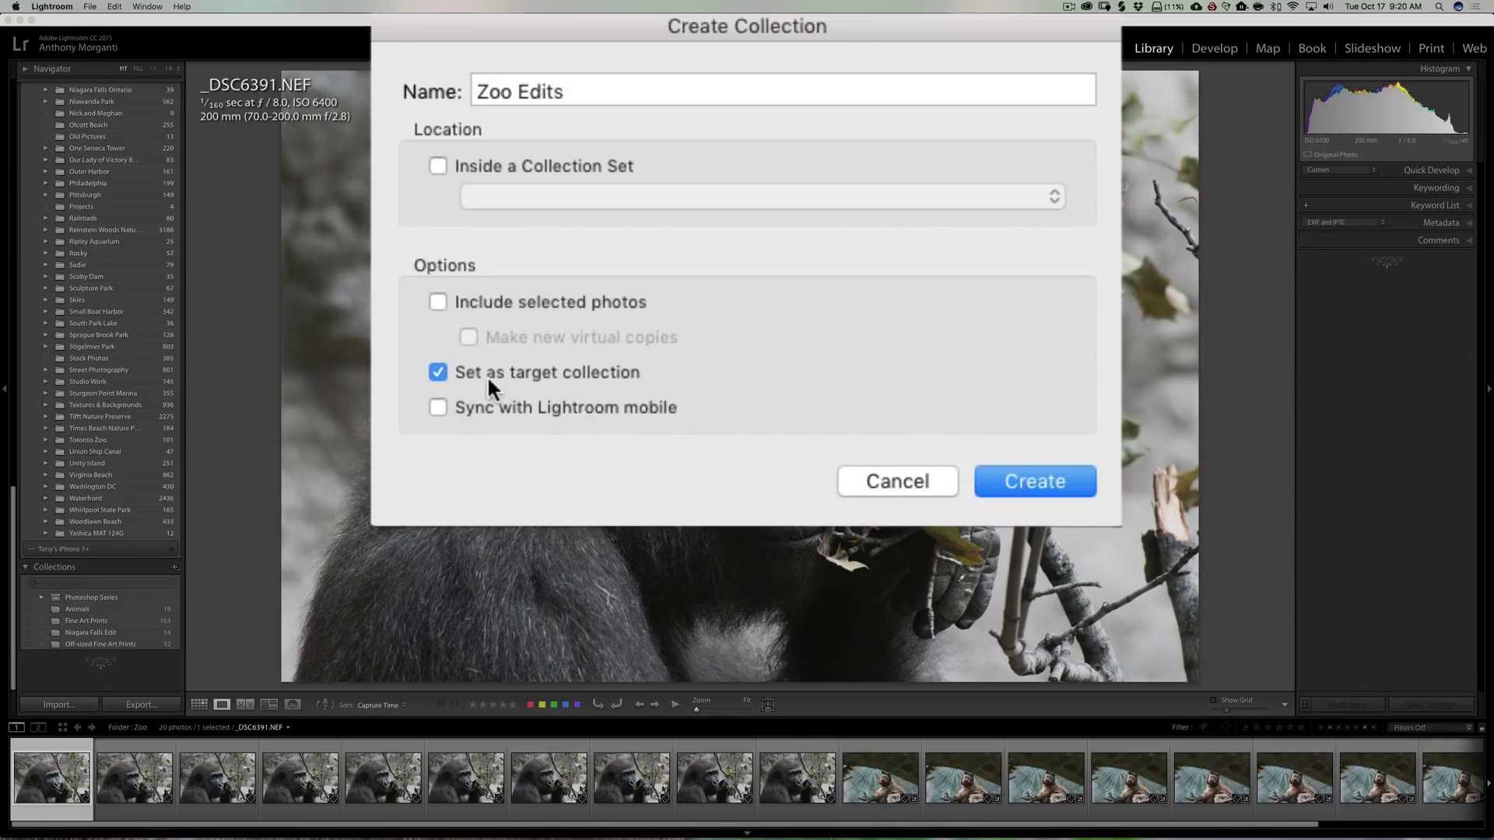
click(1048, 473)
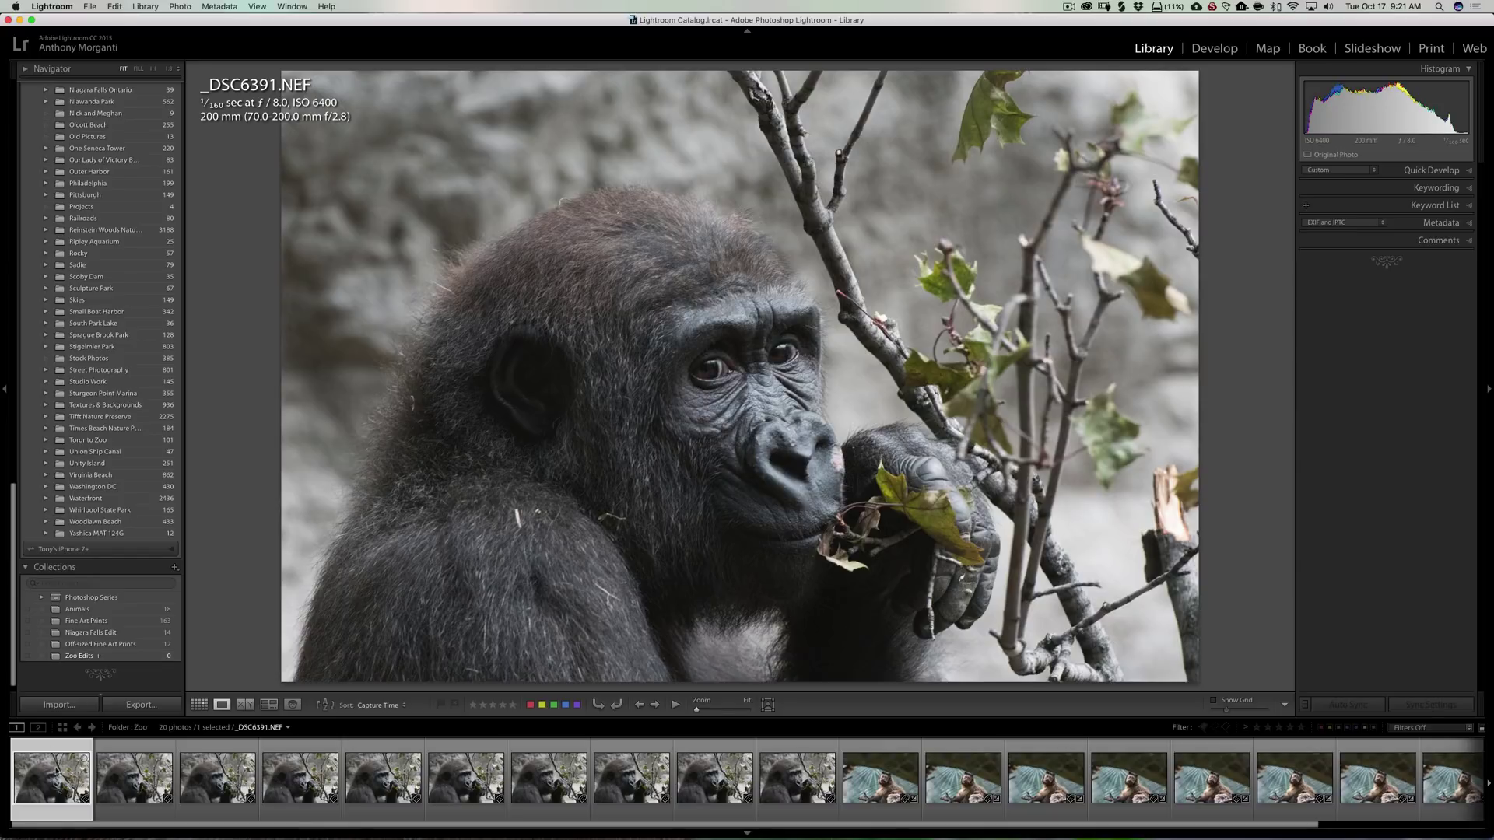
Add _DSC6391.NEF to the Zoo Edits target collection and check the Quick Collection for comparison.
click(84, 759)
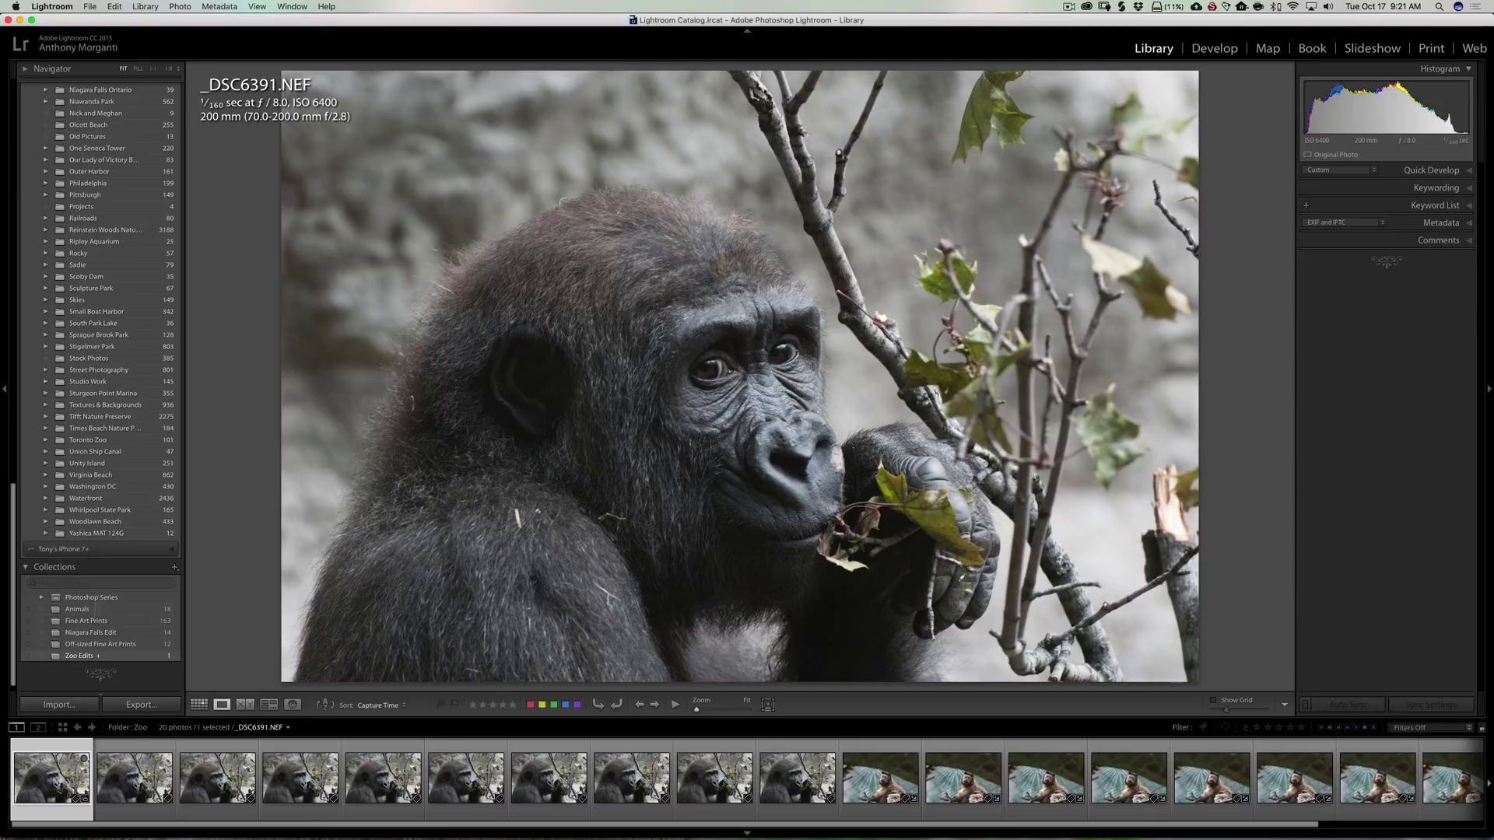
scroll(87, 416, up, 20)
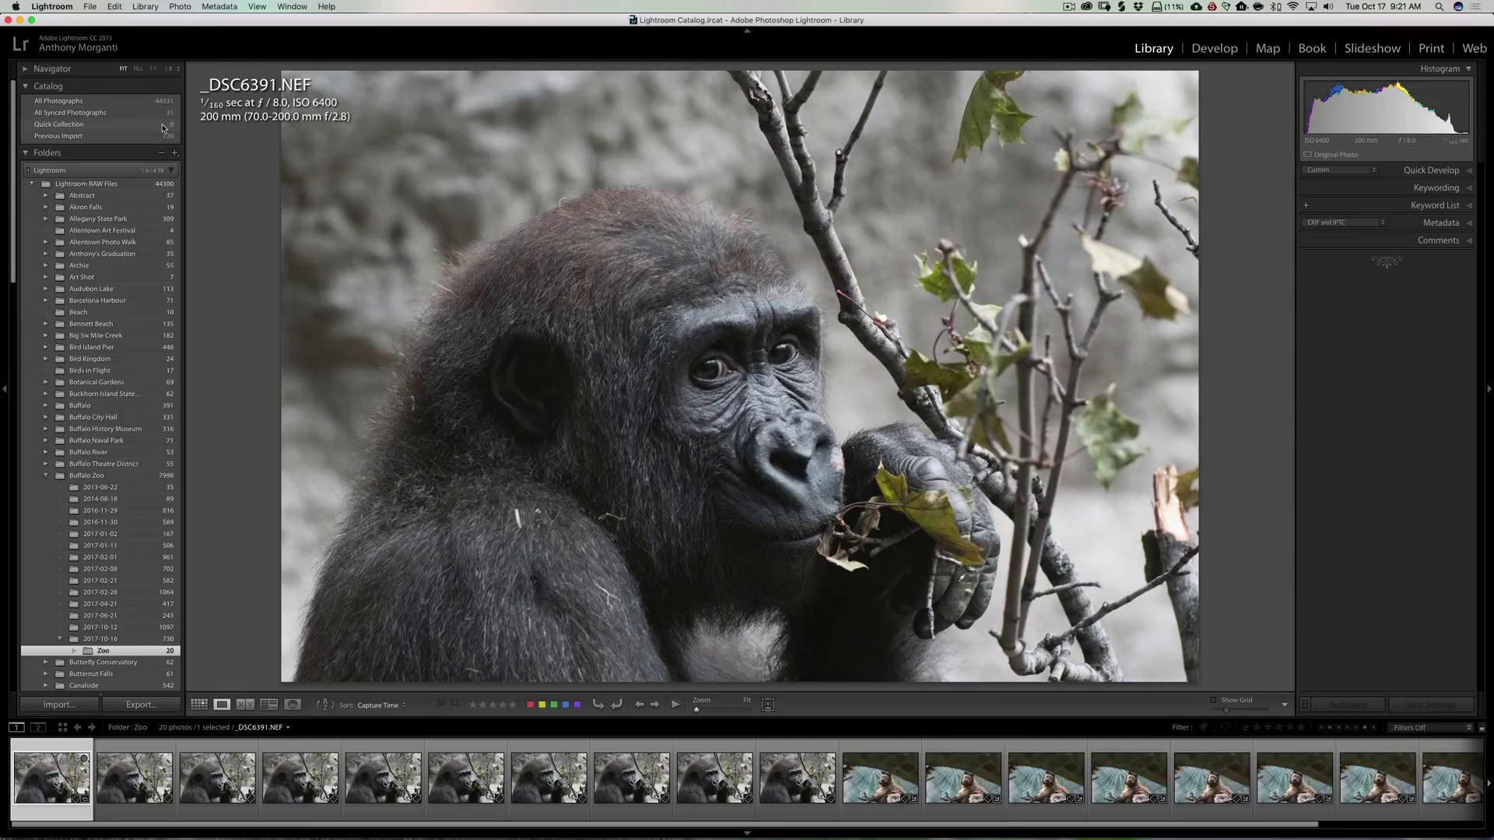
scroll(125, 405, down, 20)
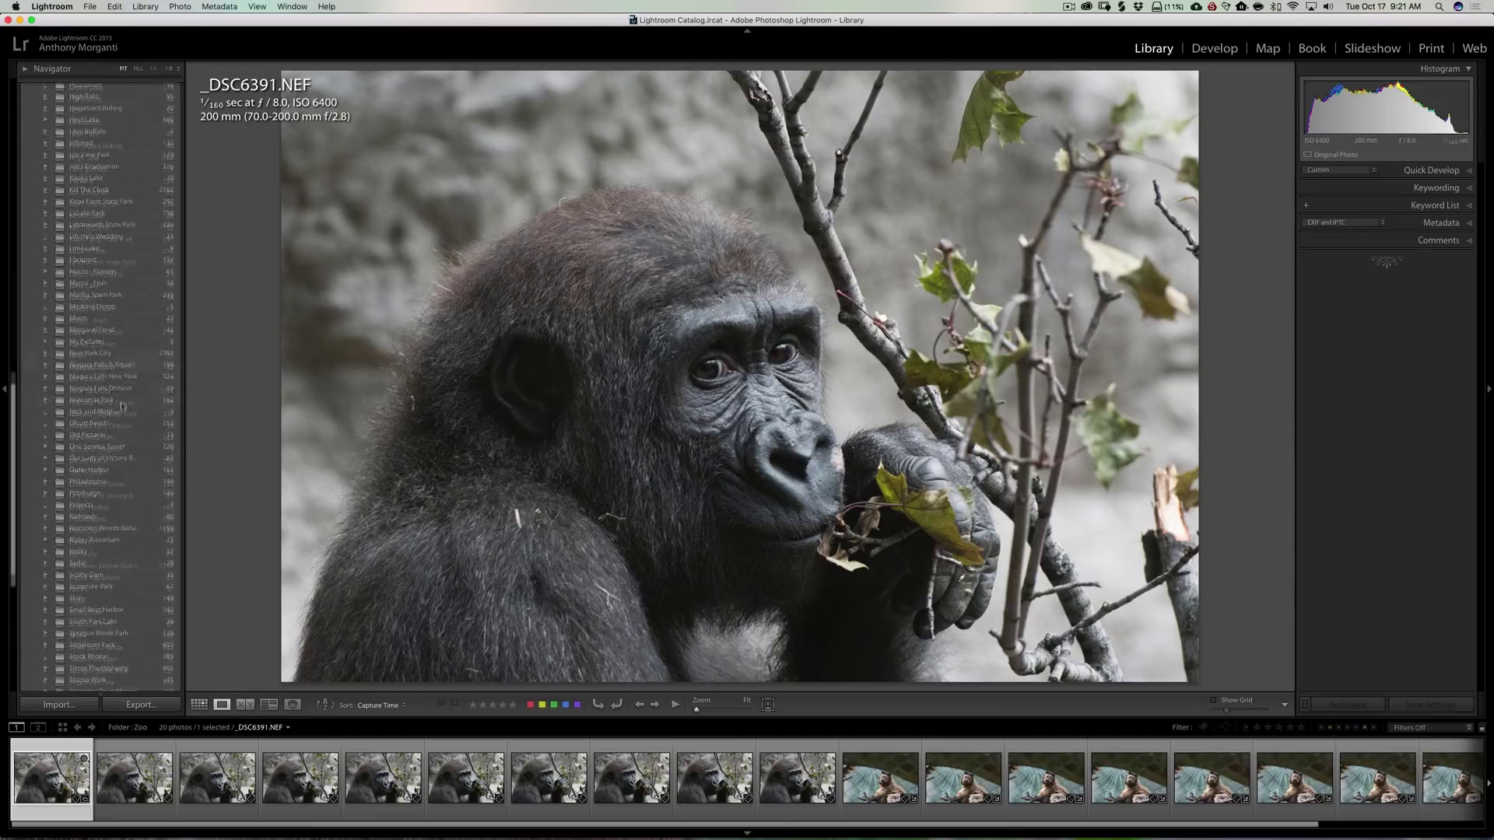
Select _DSC6392.NEF and toggle its membership in the Zoo Edits collection, leaving it added.
click(95, 770)
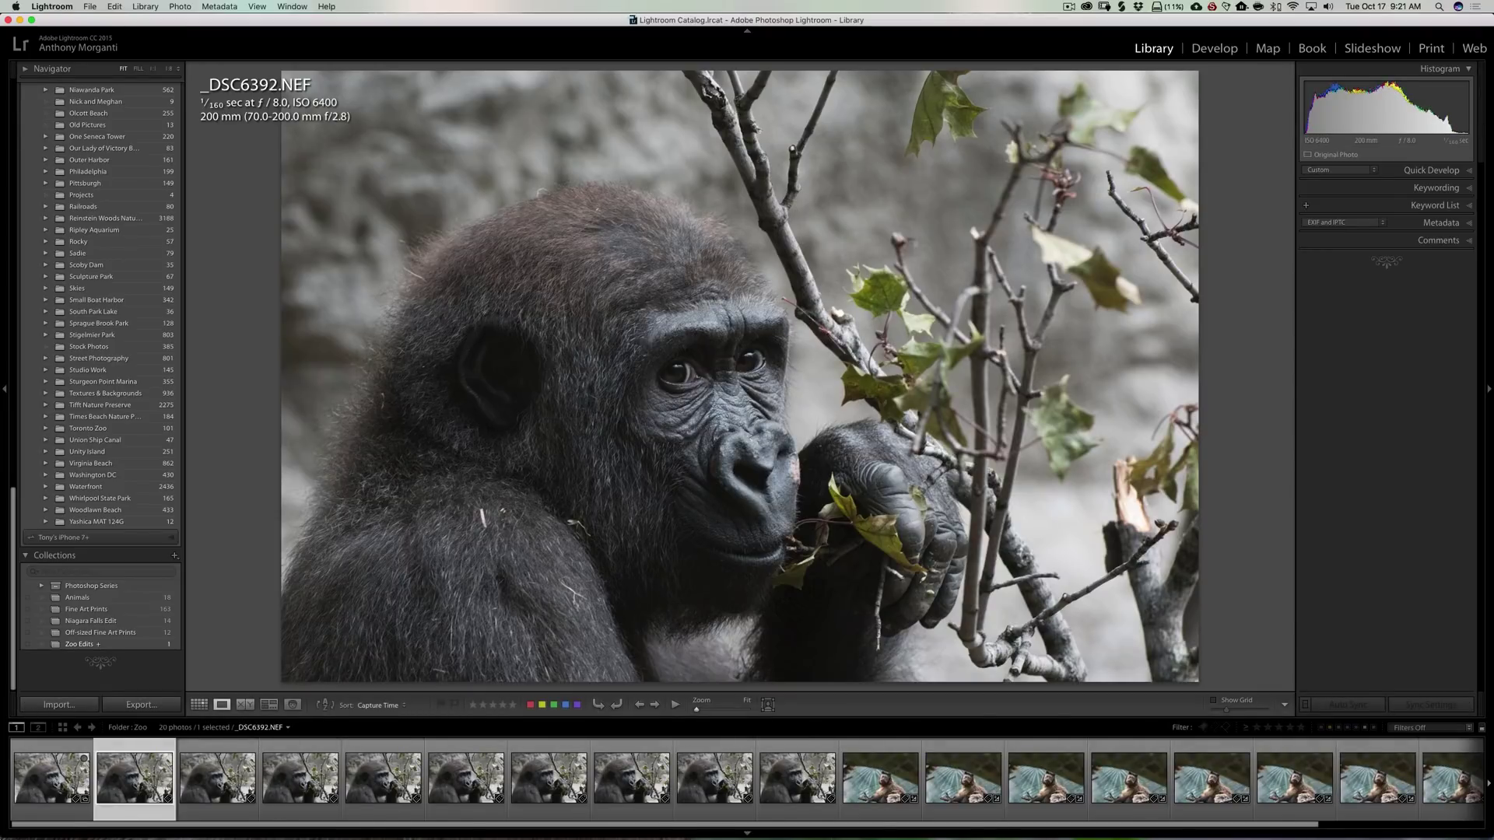
key(b)
key(b)
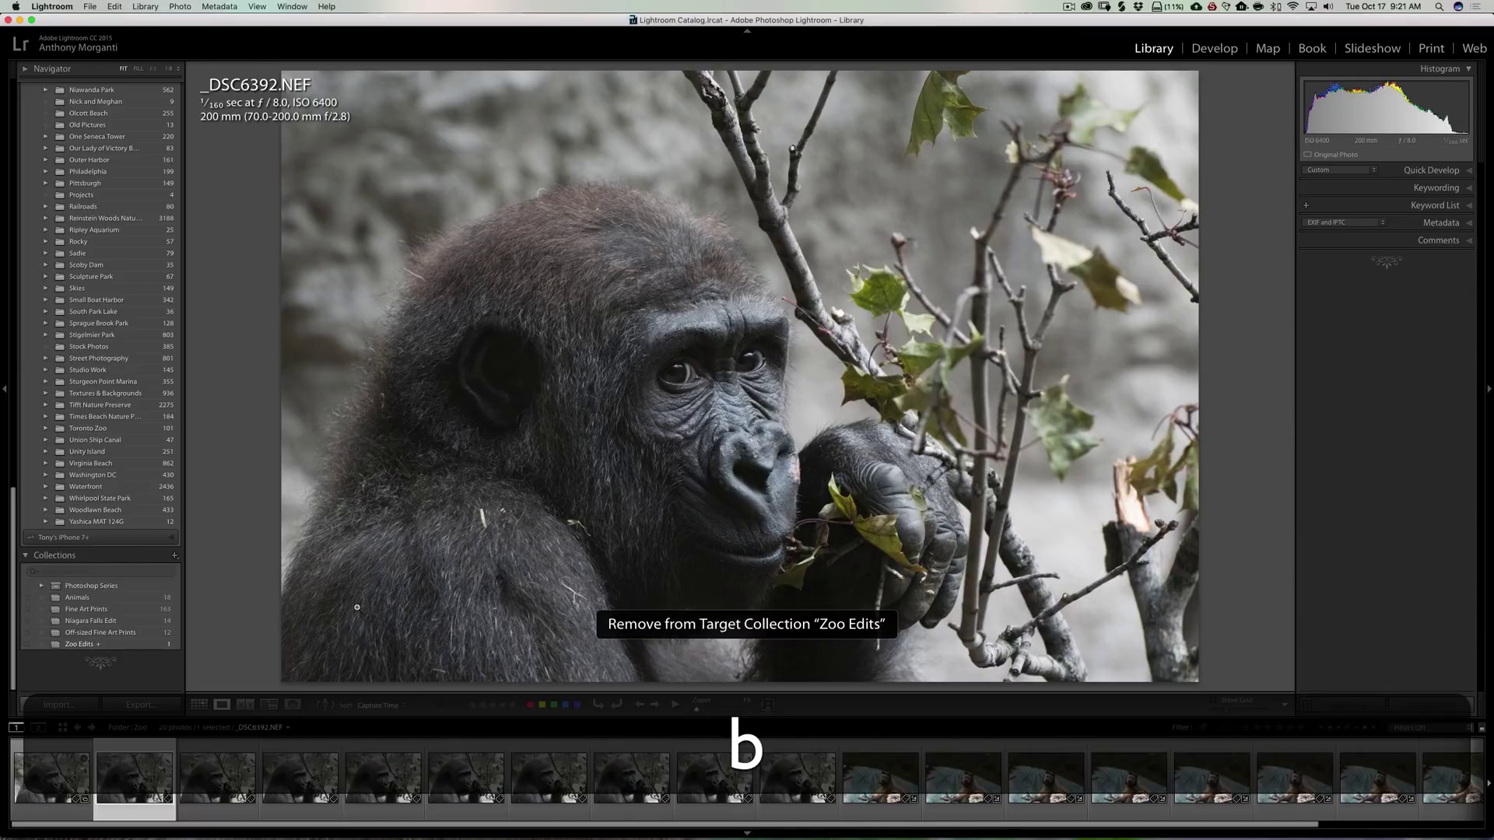
key(b)
key(b)
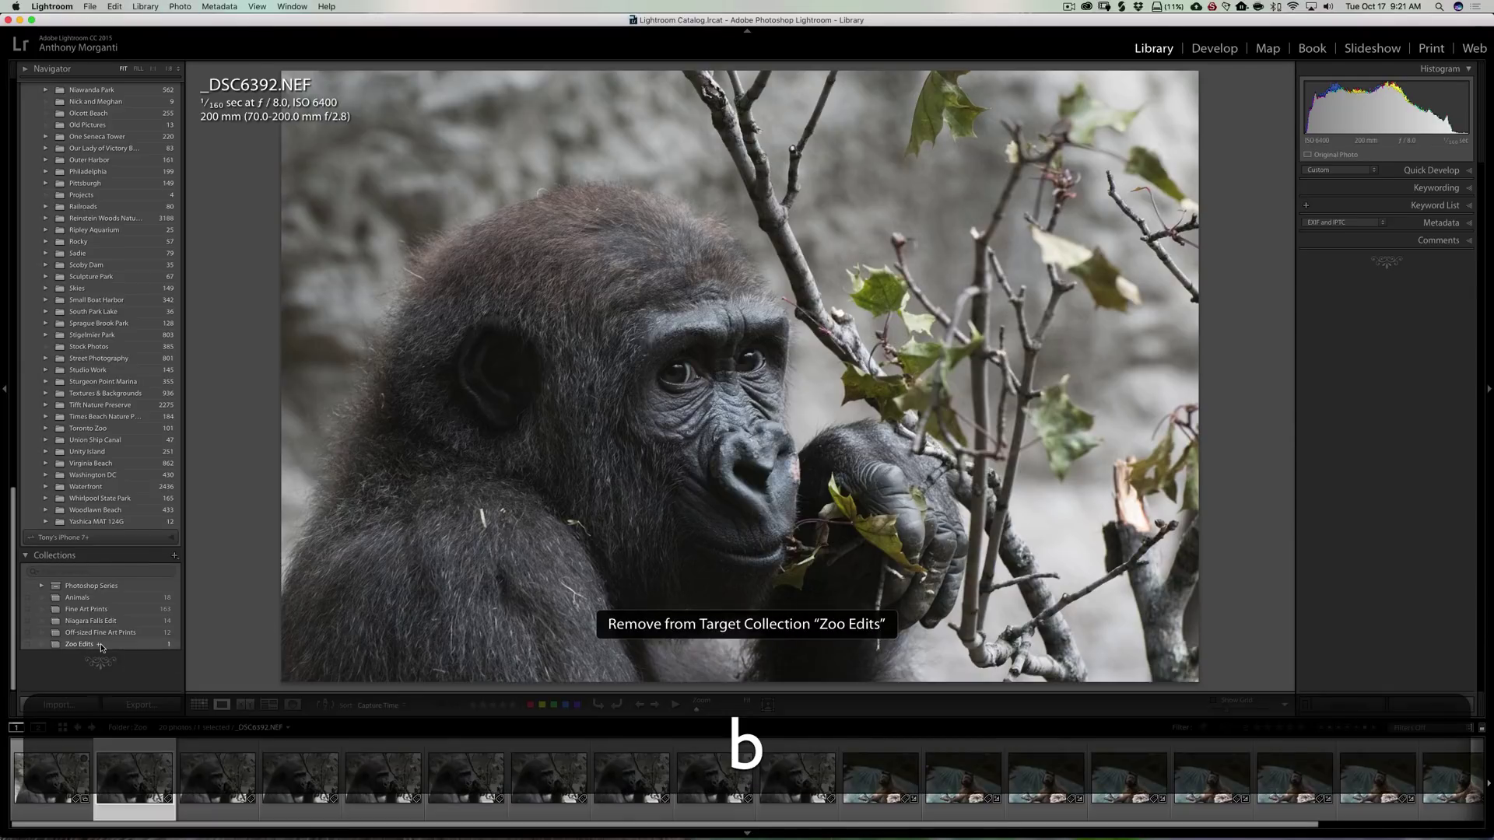
key(b)
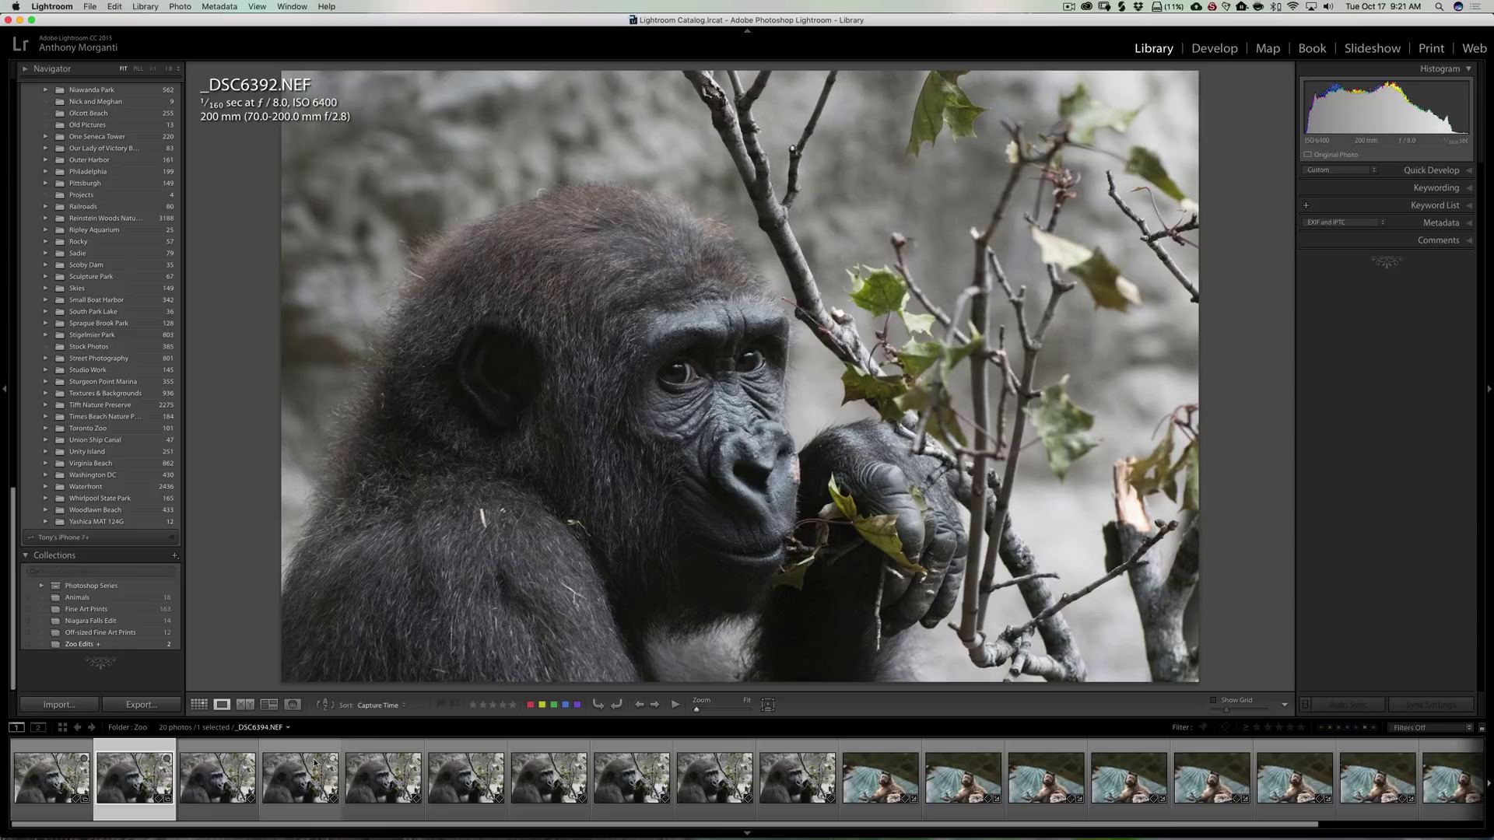
Turn on Auto Advance and try it by toggling _DSC6392.NEF in the Zoo Edits collection, leaving the photo added.
click(181, 8)
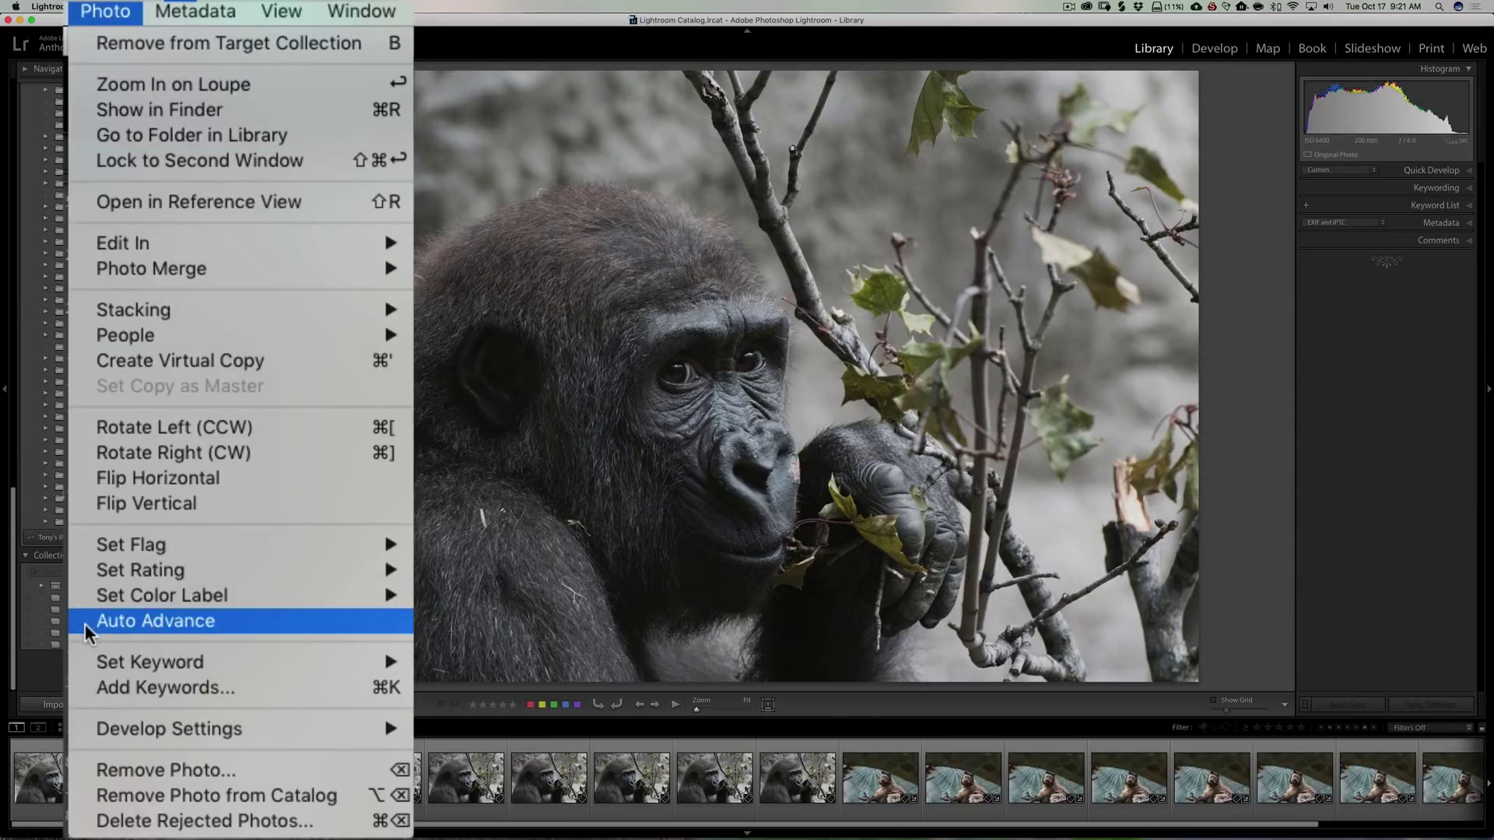
click(192, 622)
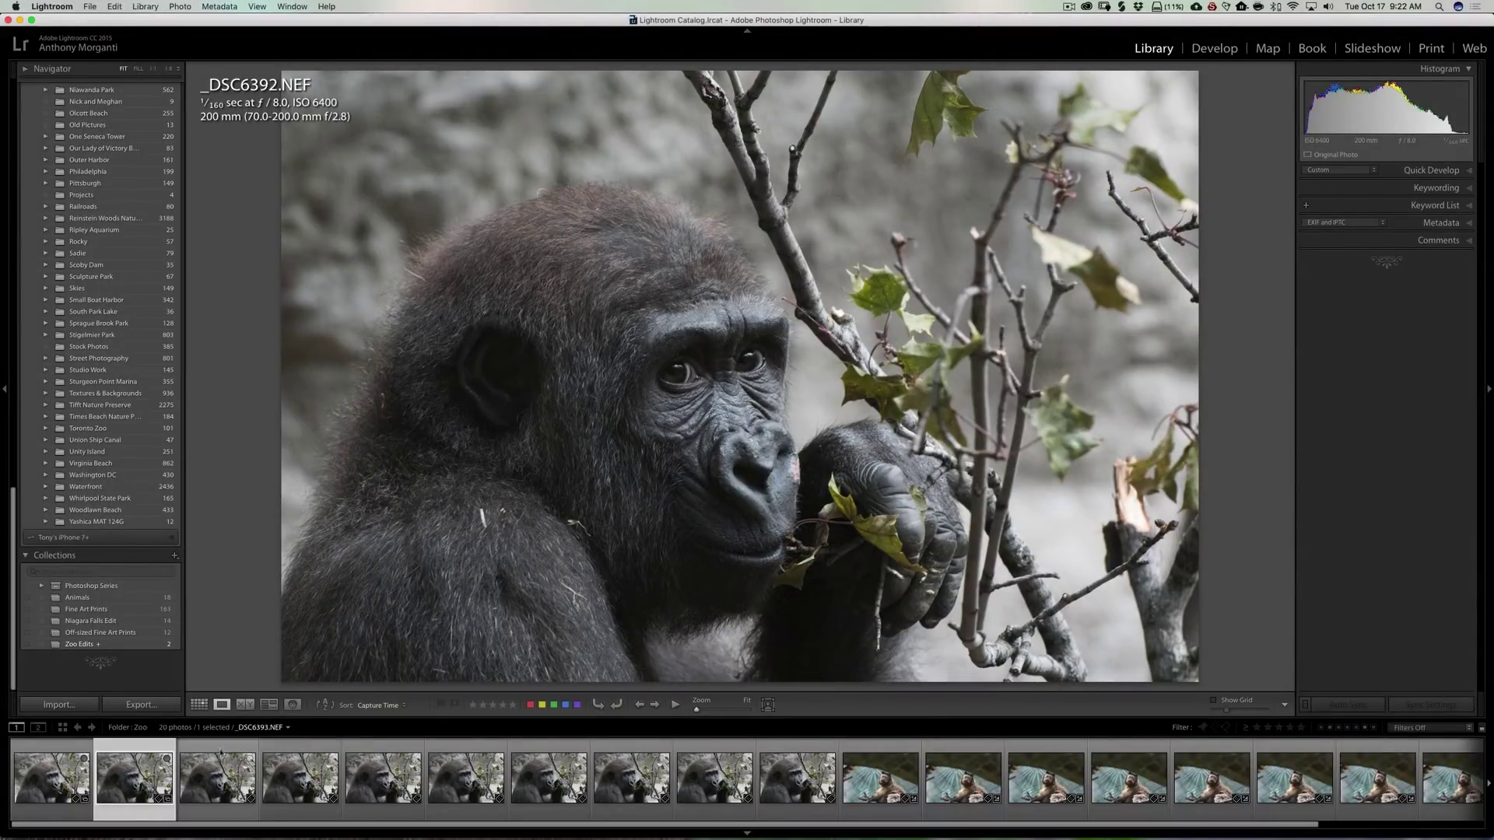
key(b)
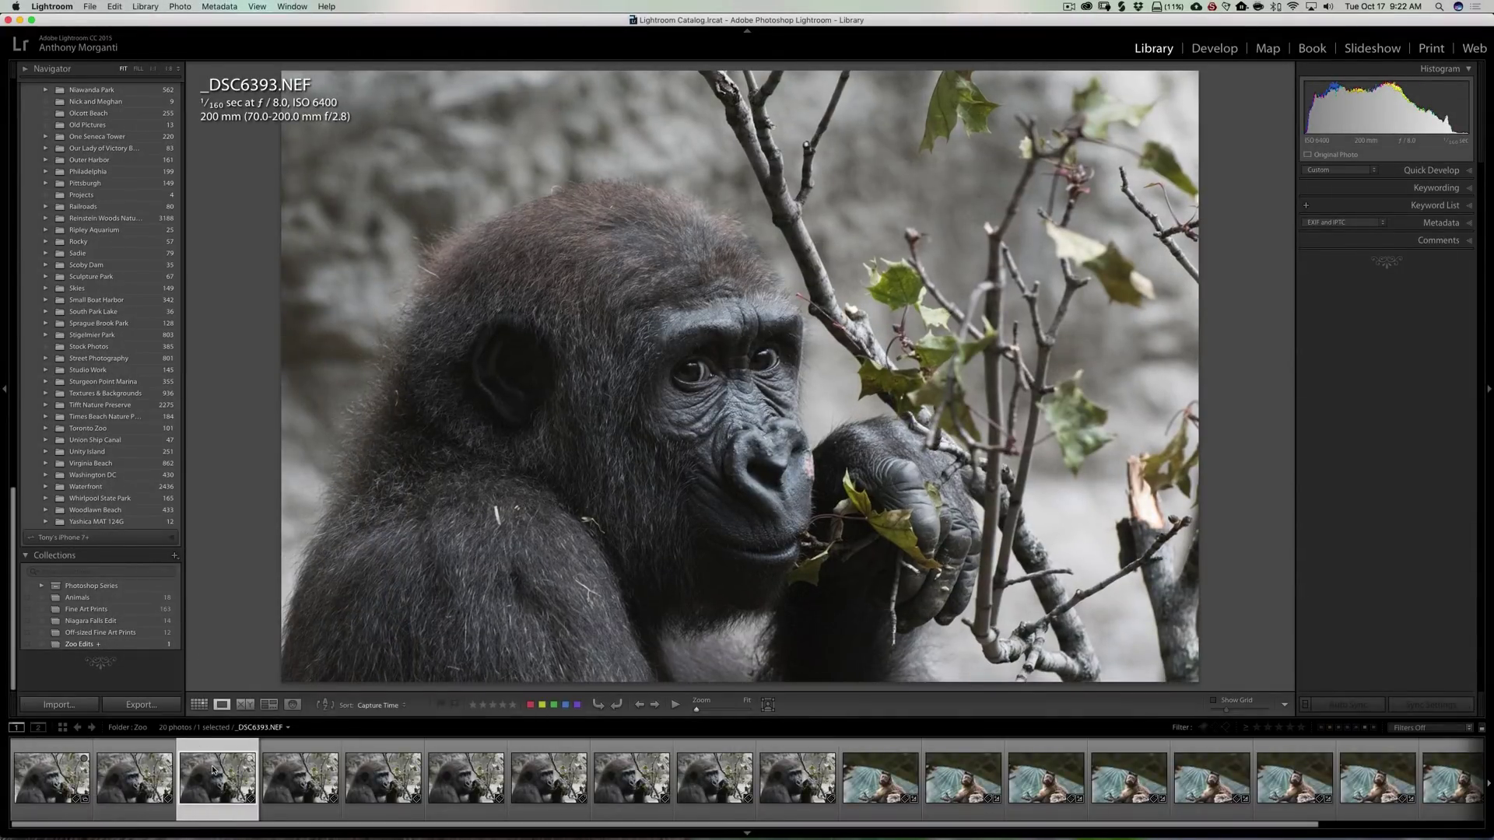
click(133, 774)
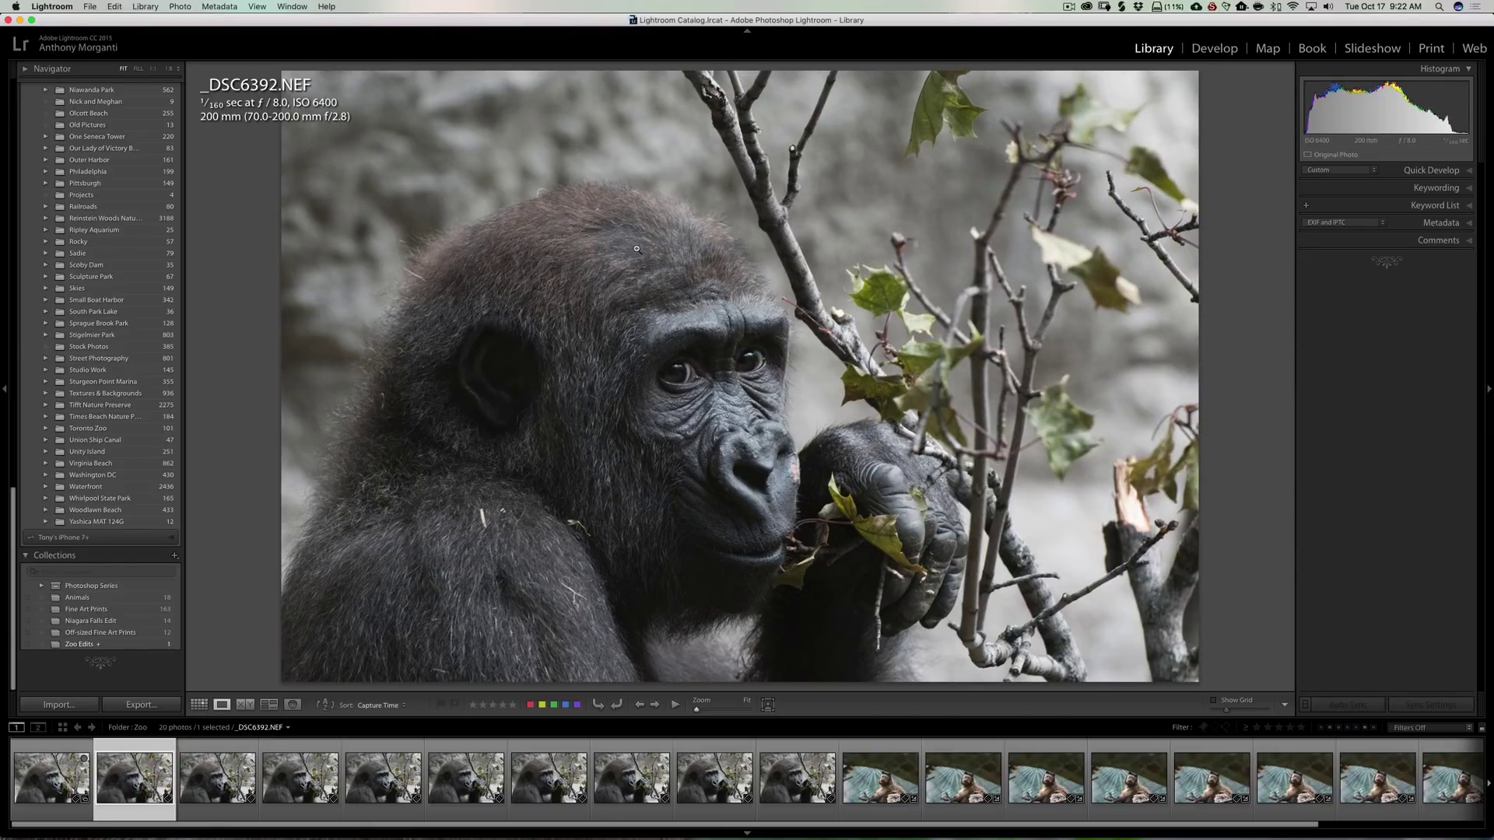
key(b)
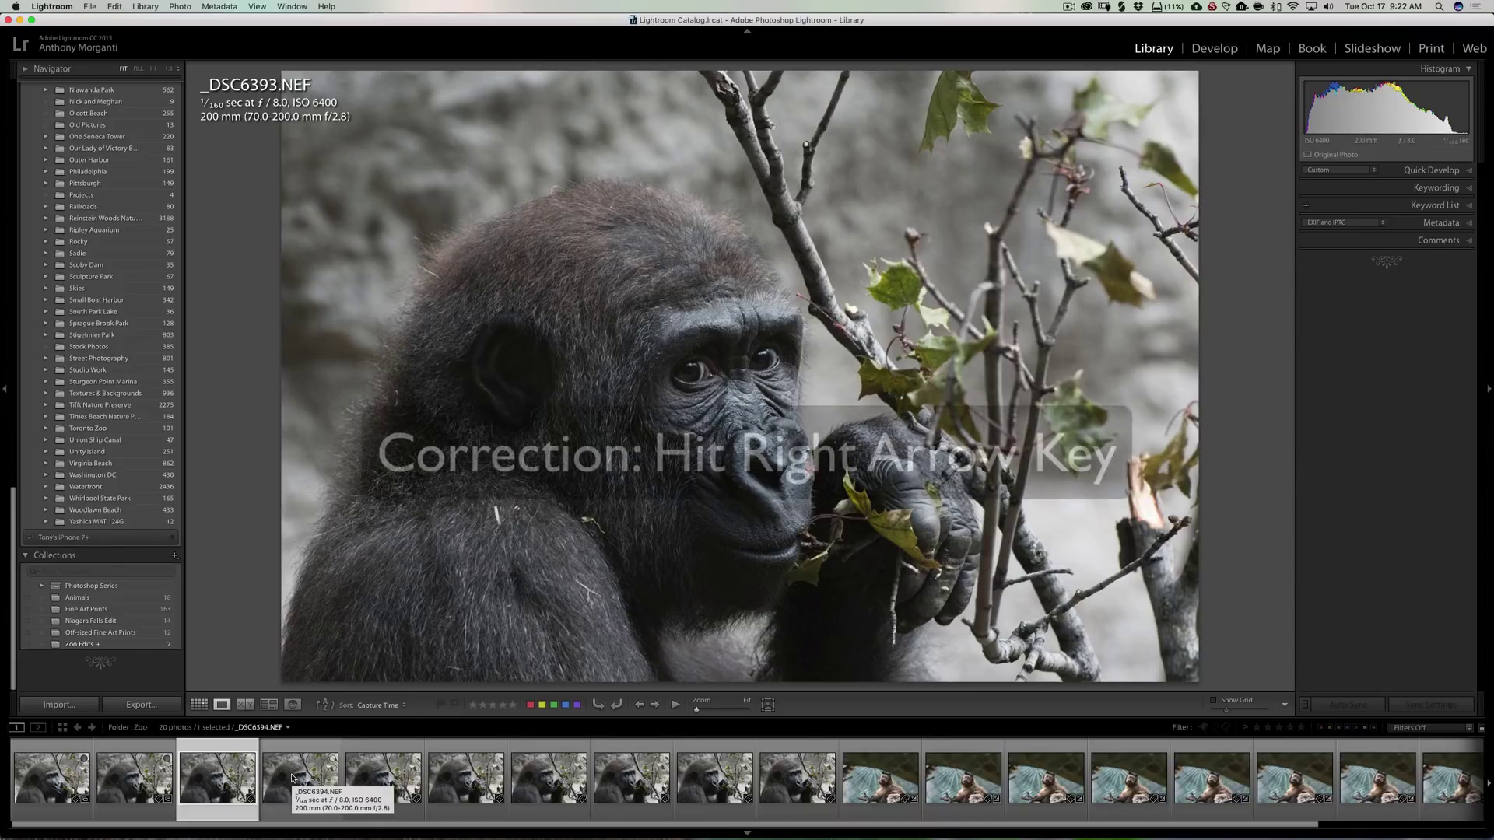
Skip ahead through the gorilla photos and add the eighth and ninth ones to the Zoo Edits collection.
key(Right)
key(Right)
key(Right)
key(Right)
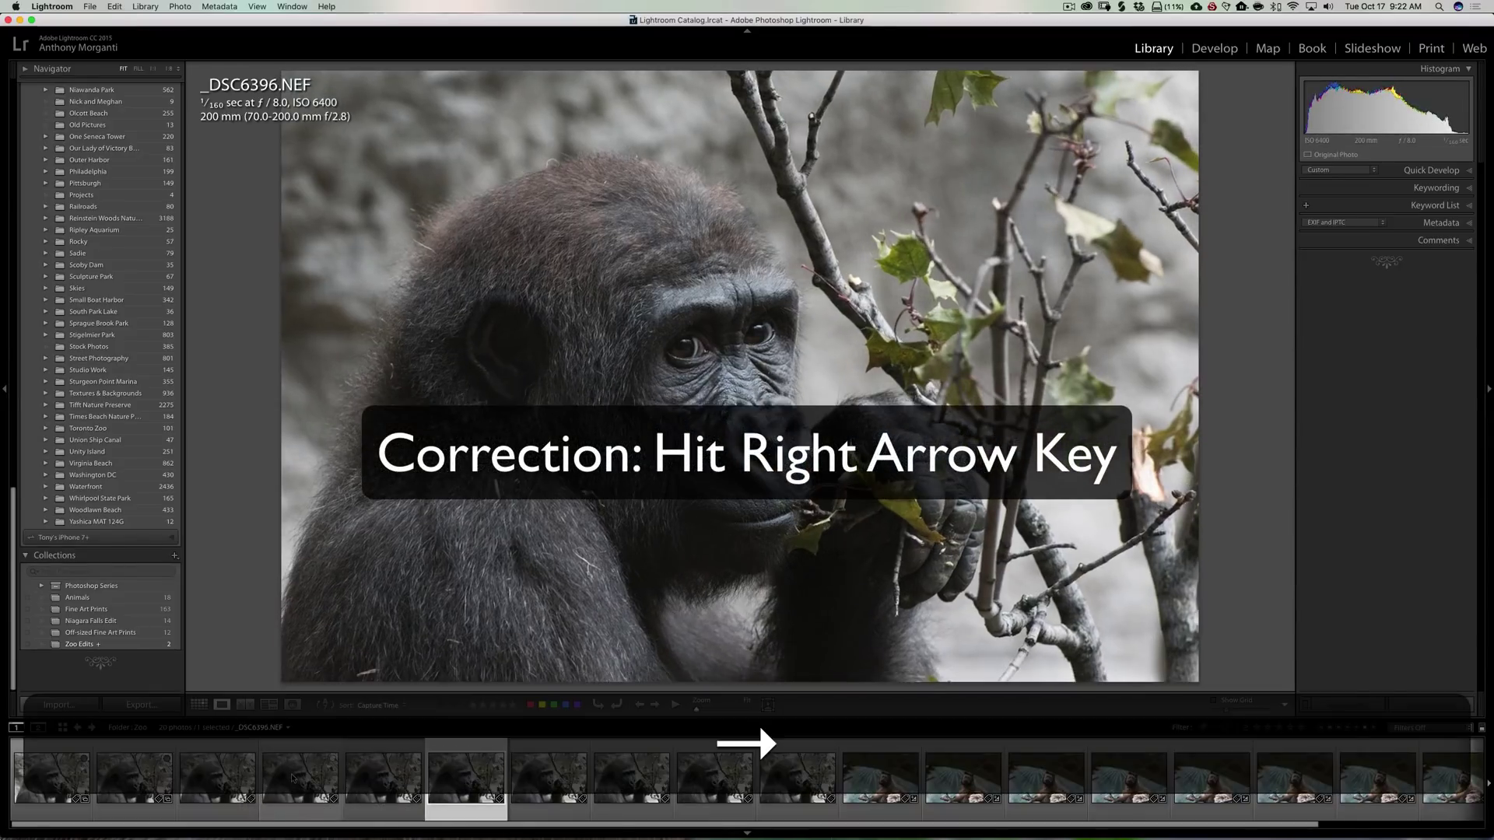
key(b)
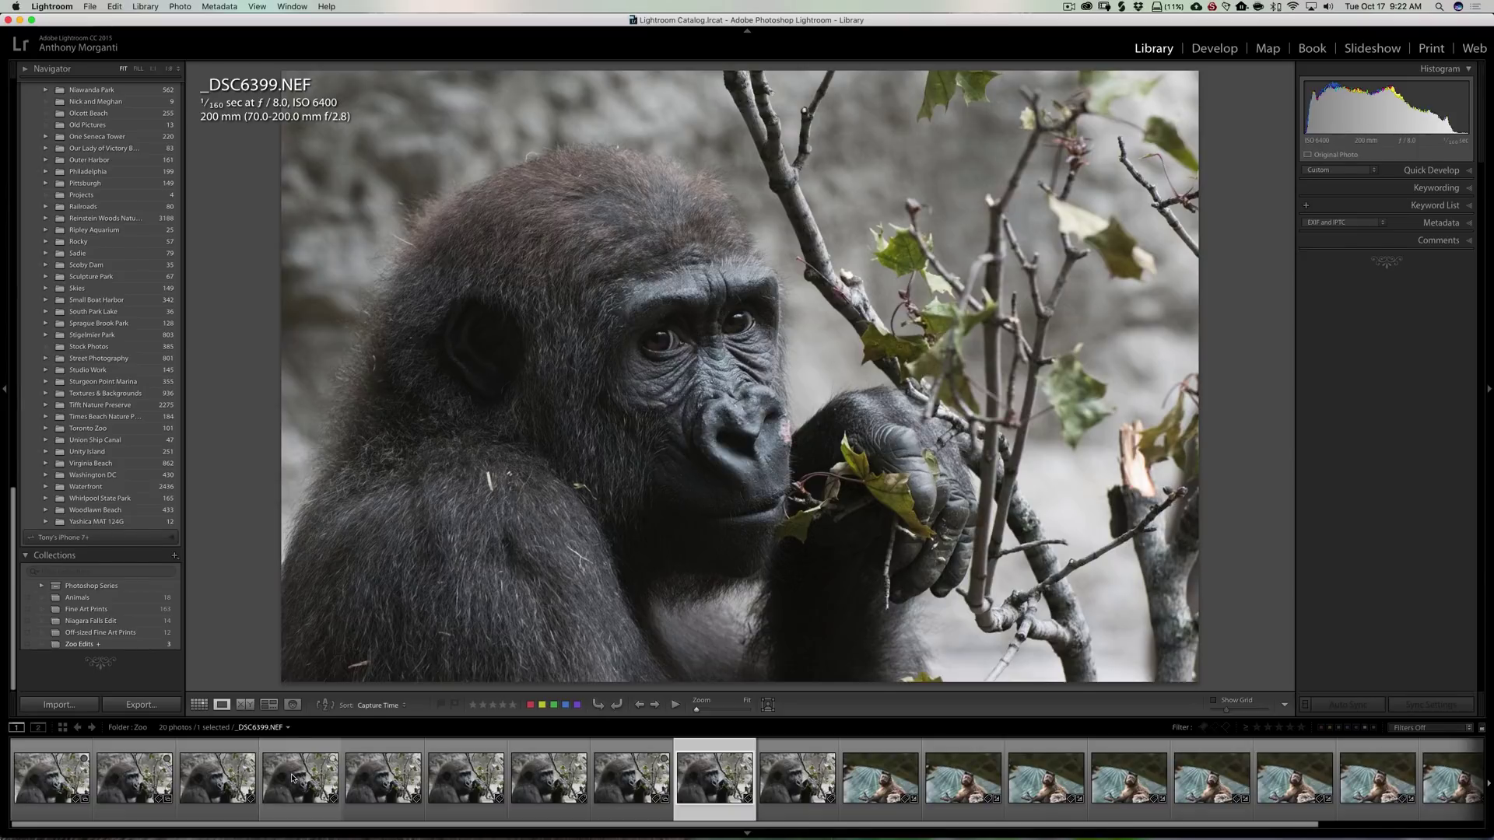
key(b)
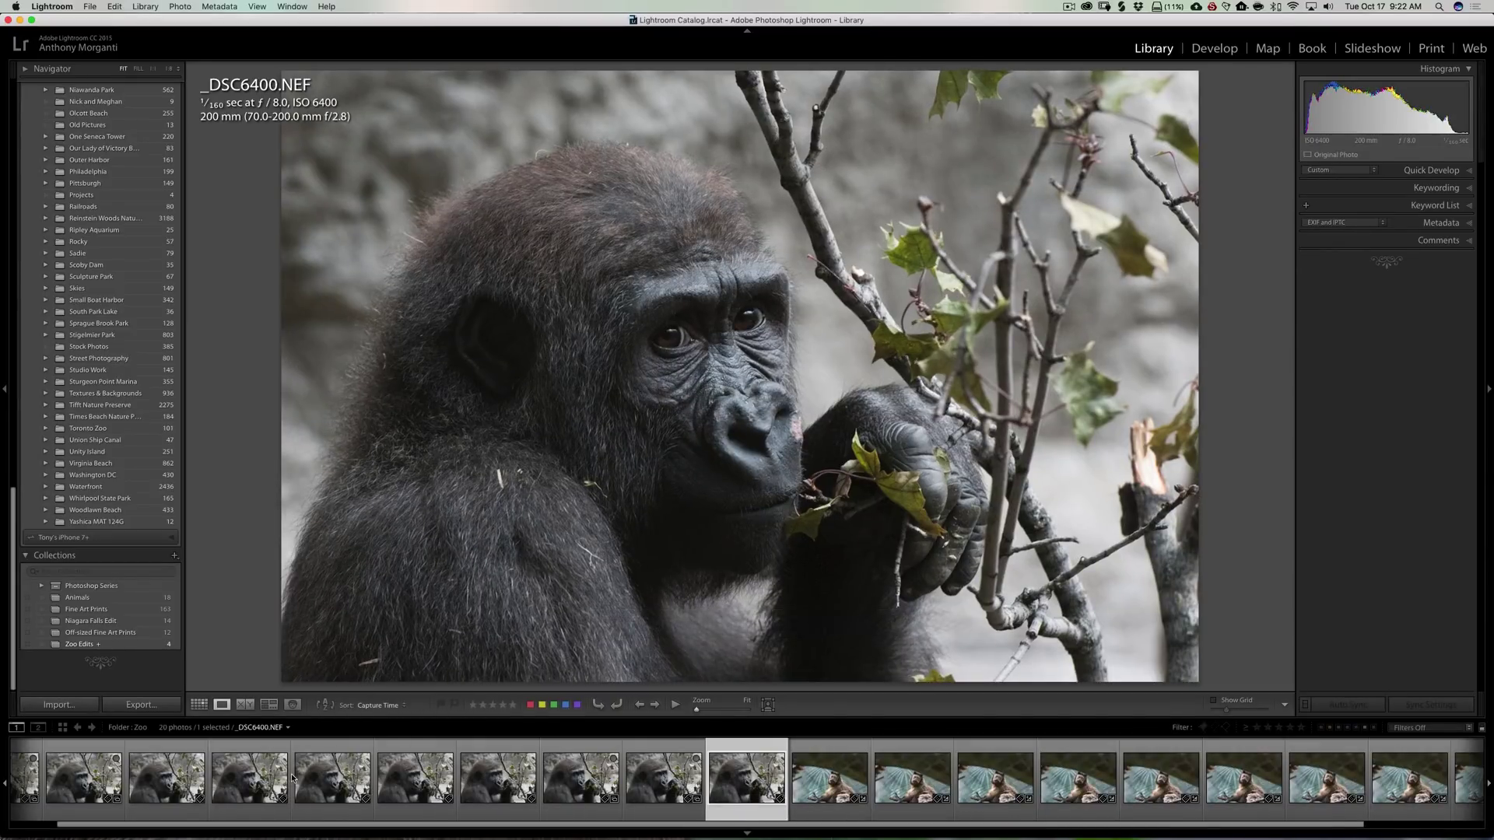
Browse on through the monkey photos and add _DSC7665.NEF to the Zoo Edits collection.
key(Right)
key(Right)
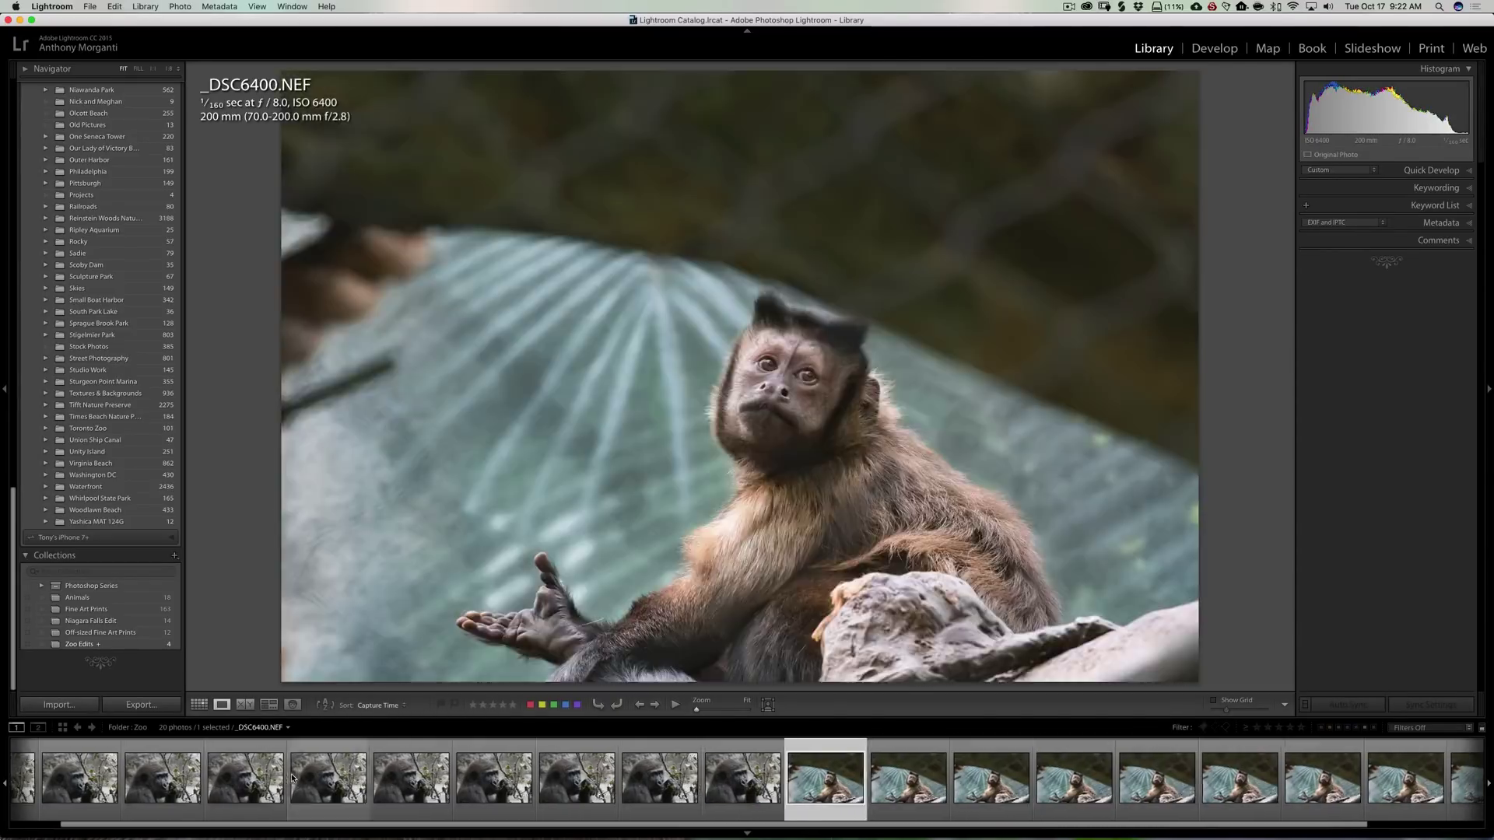
key(Right)
key(Right)
key(Right)
key(Right)
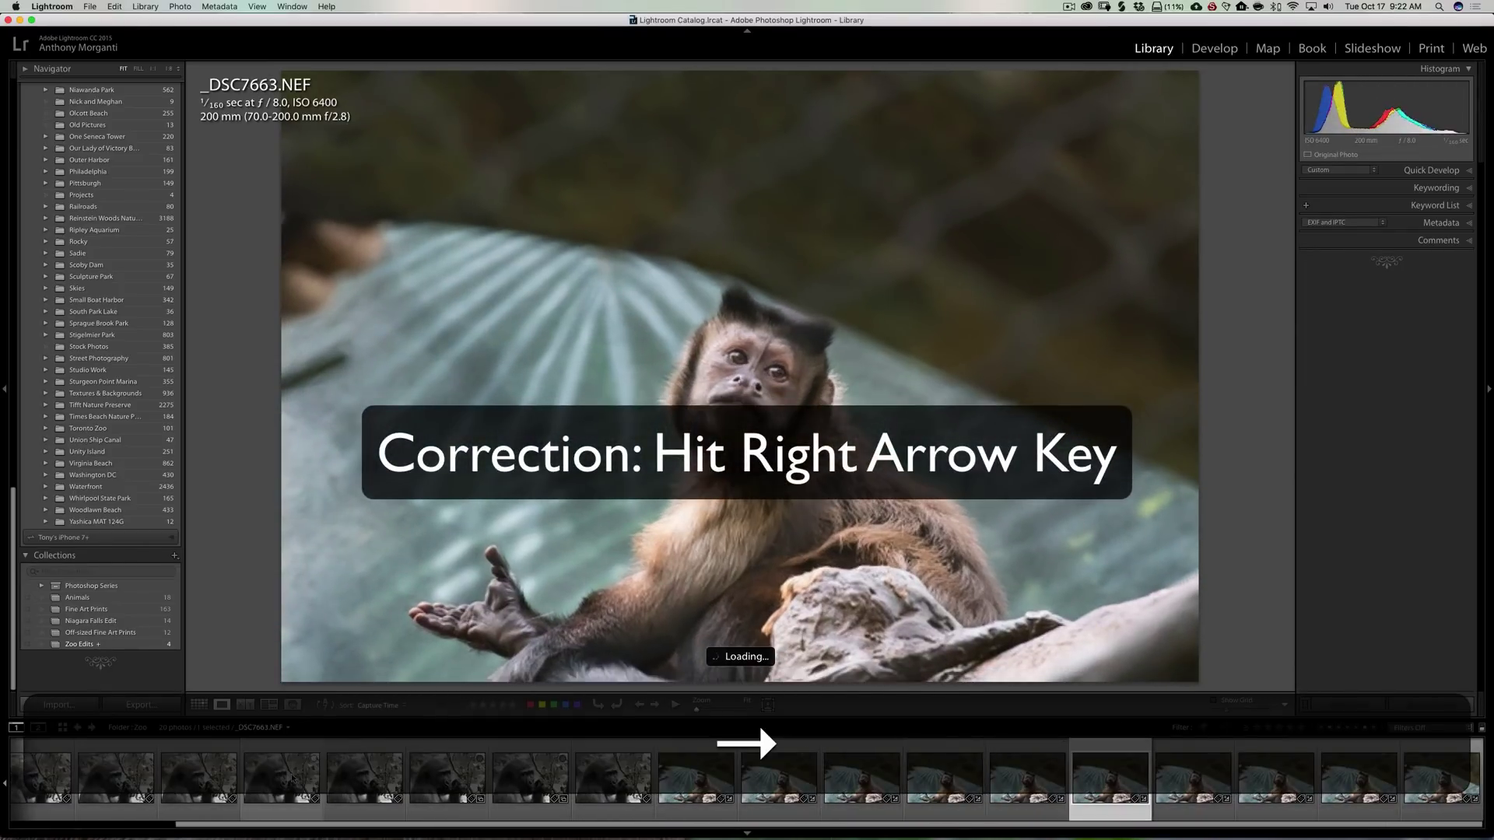
key(Right)
key(Right)
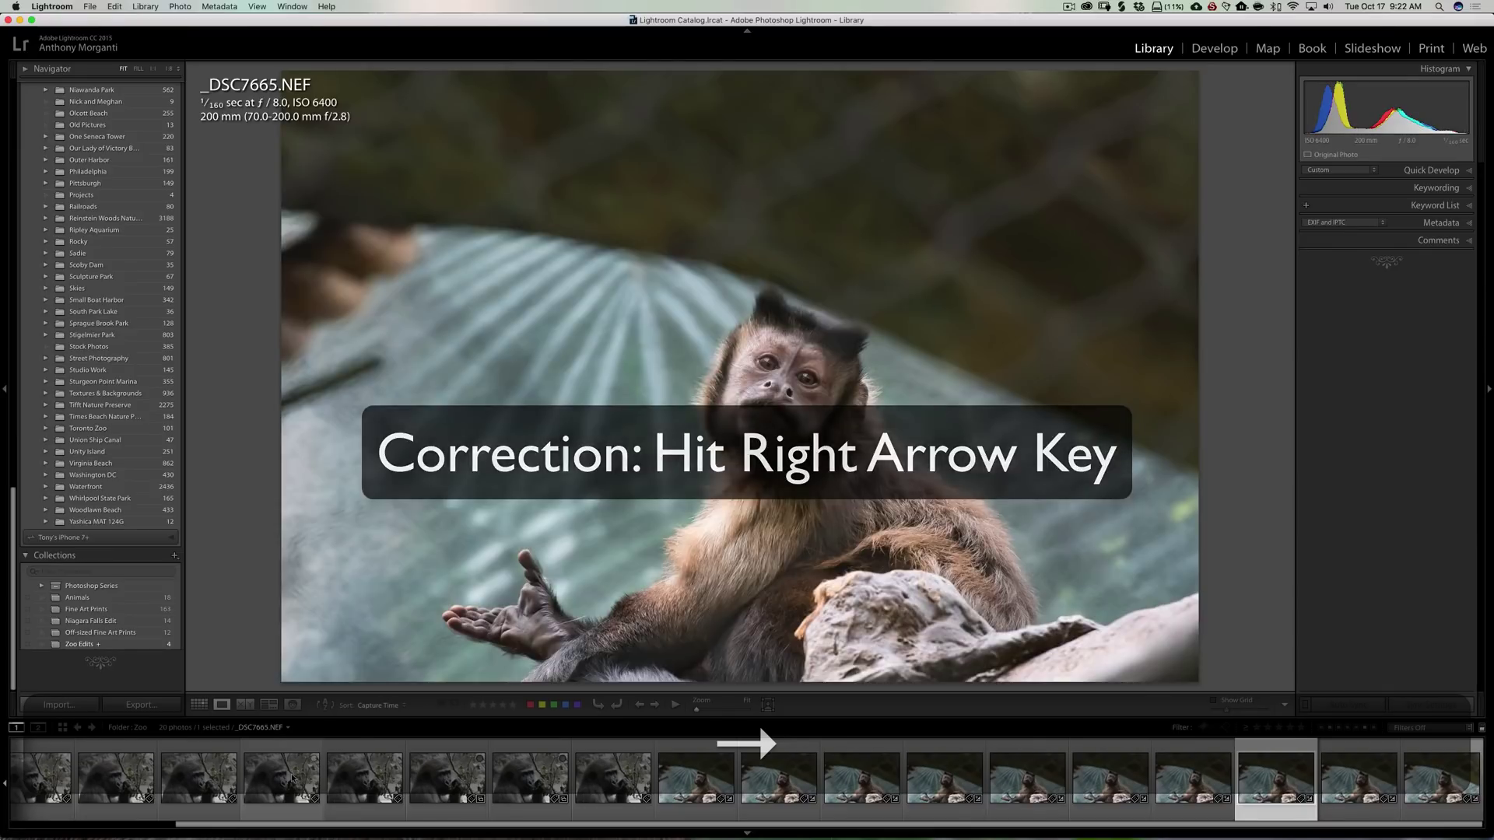
key(b)
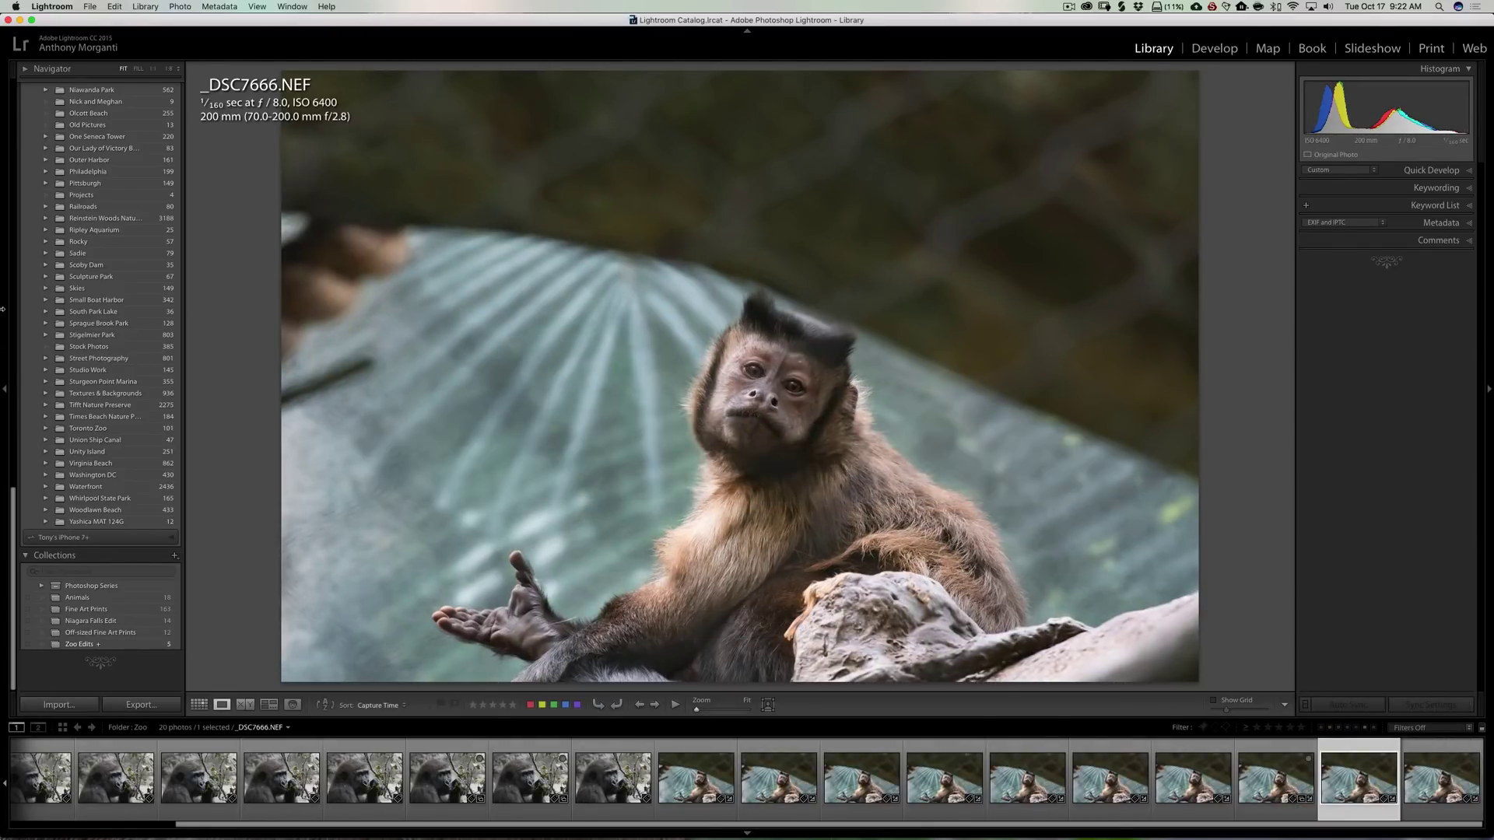
Turn off Auto Advance.
click(147, 10)
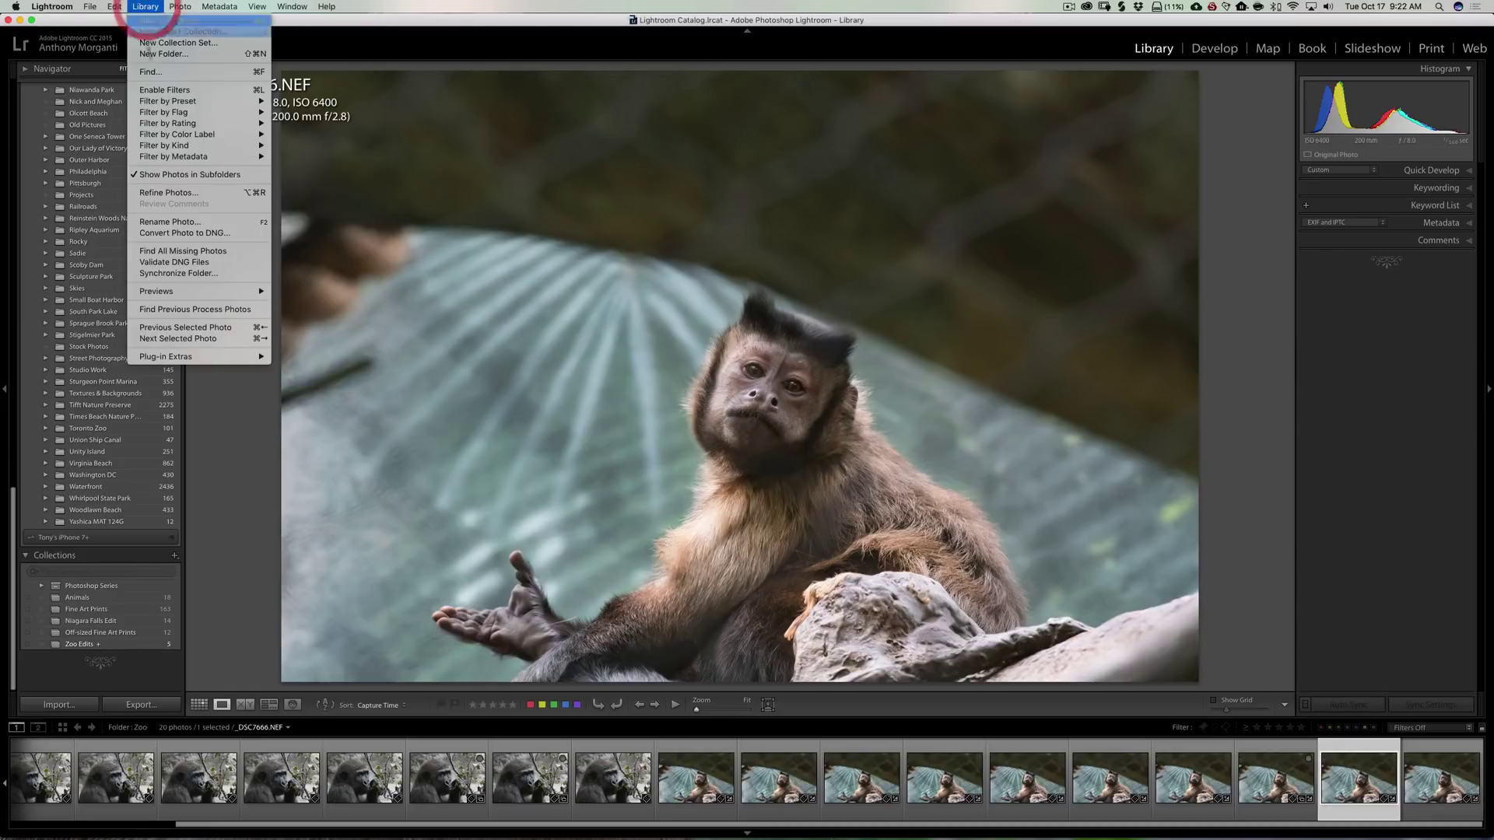
mouse_move(179, 6)
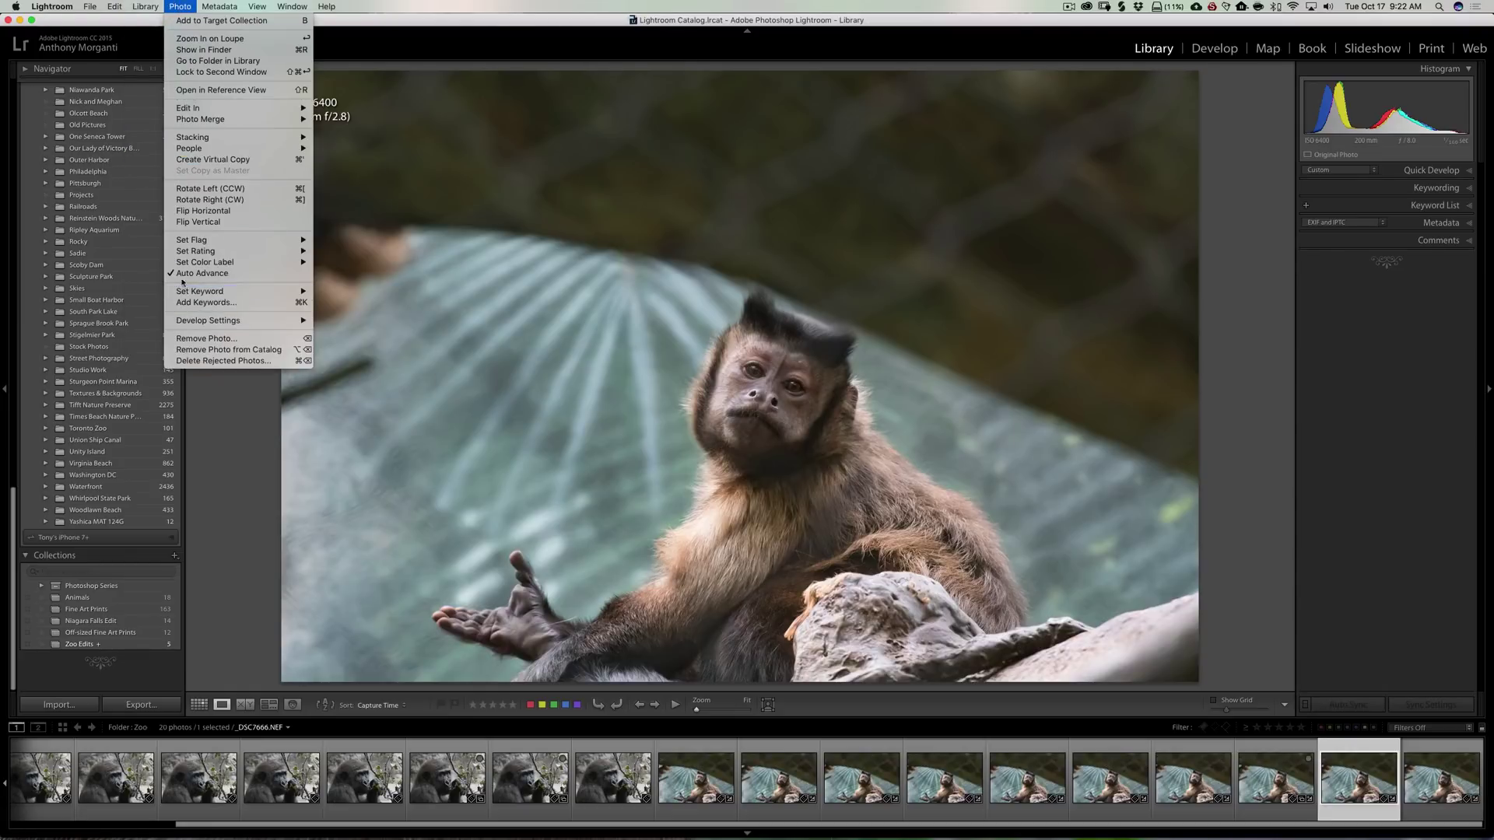
click(185, 273)
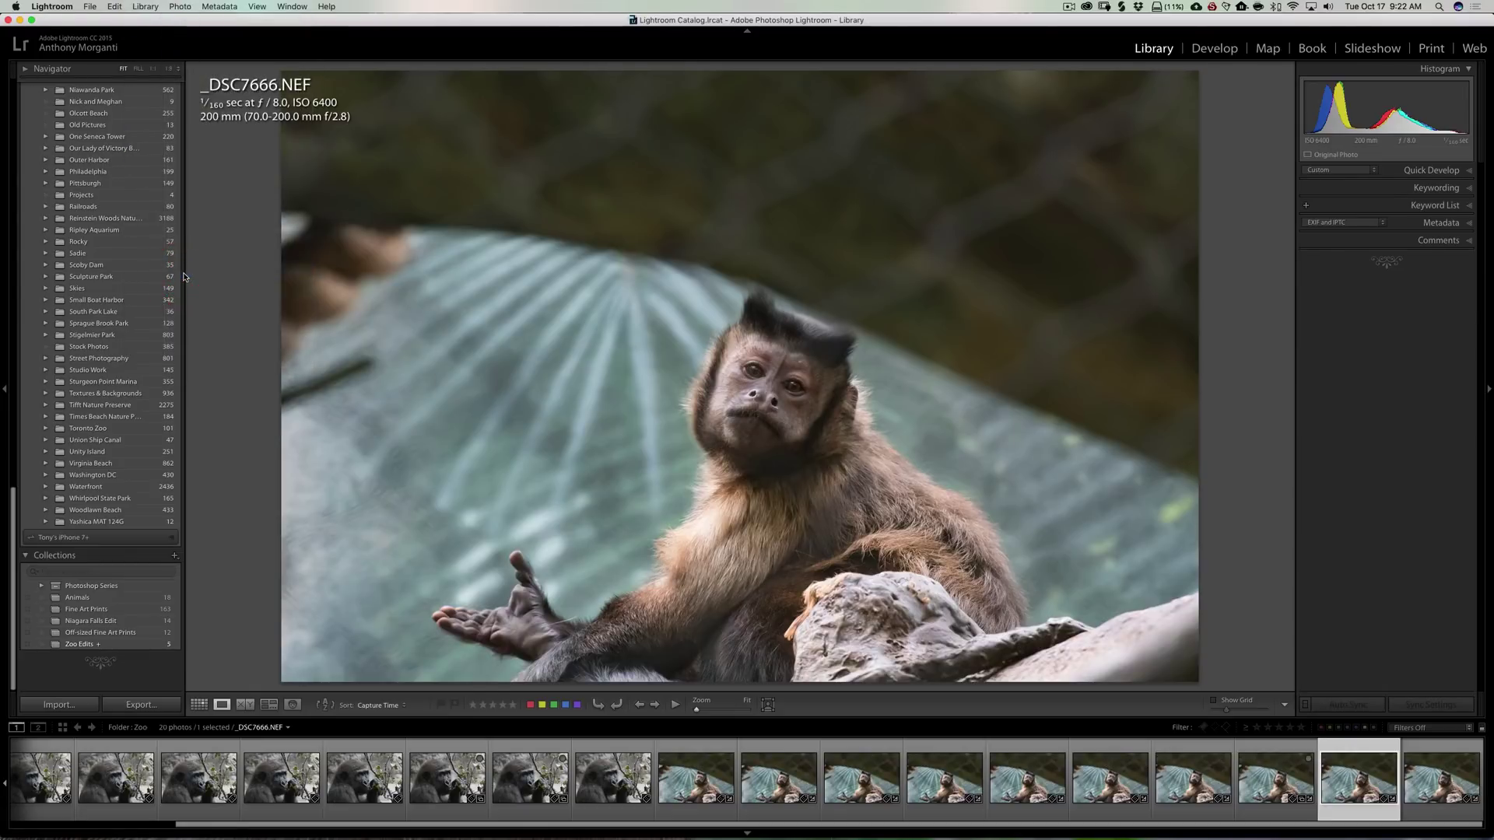
Select _DSC6395.NEF, add it to the Zoo Edits collection while advancing one photo, and add _DSC6396.NEF without advancing.
scroll(375, 780, up, 1)
scroll(374, 780, up, 2)
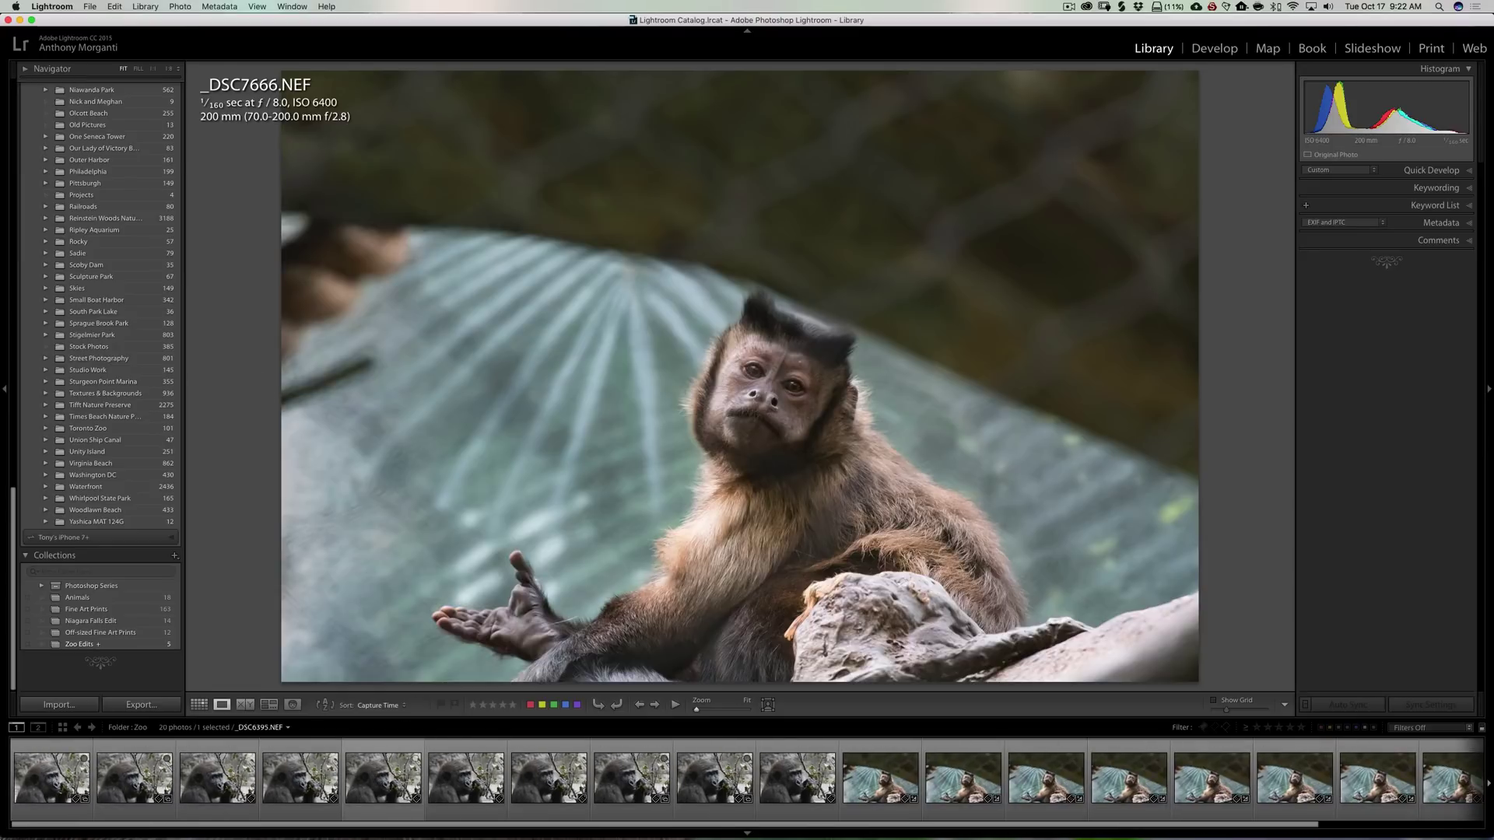
click(382, 780)
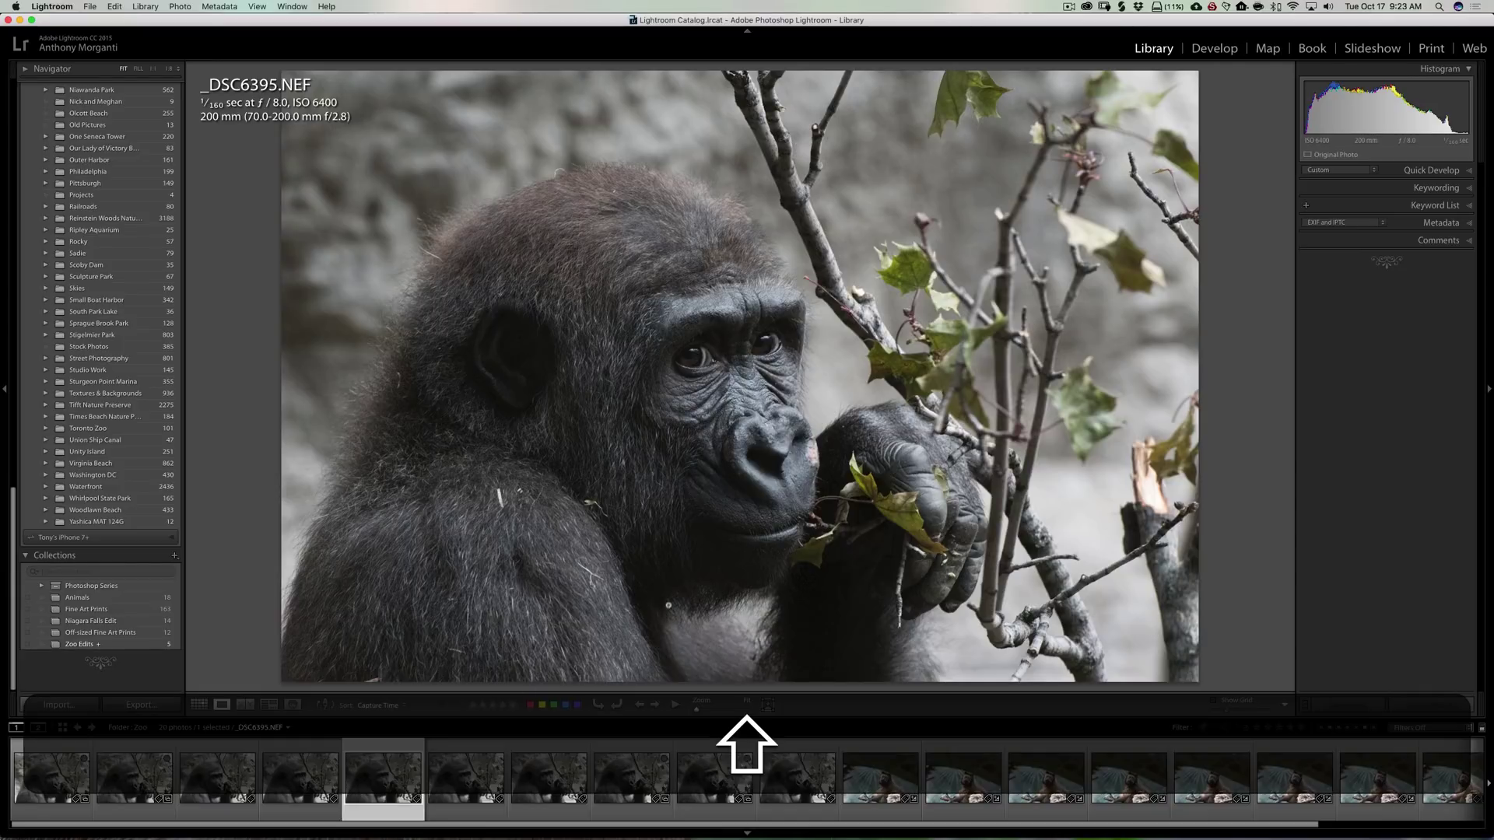
key(shift+b)
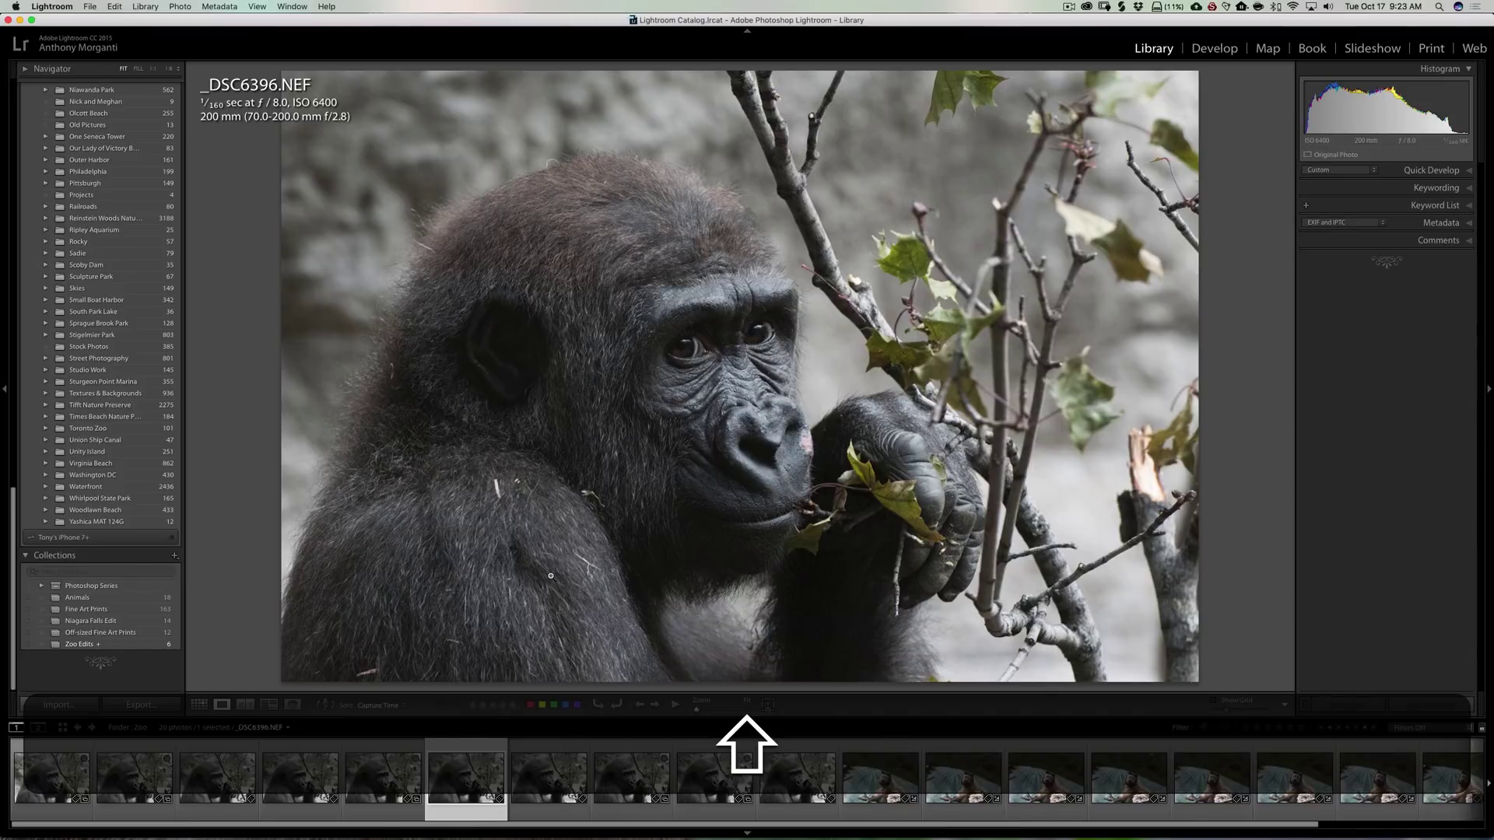
key(b)
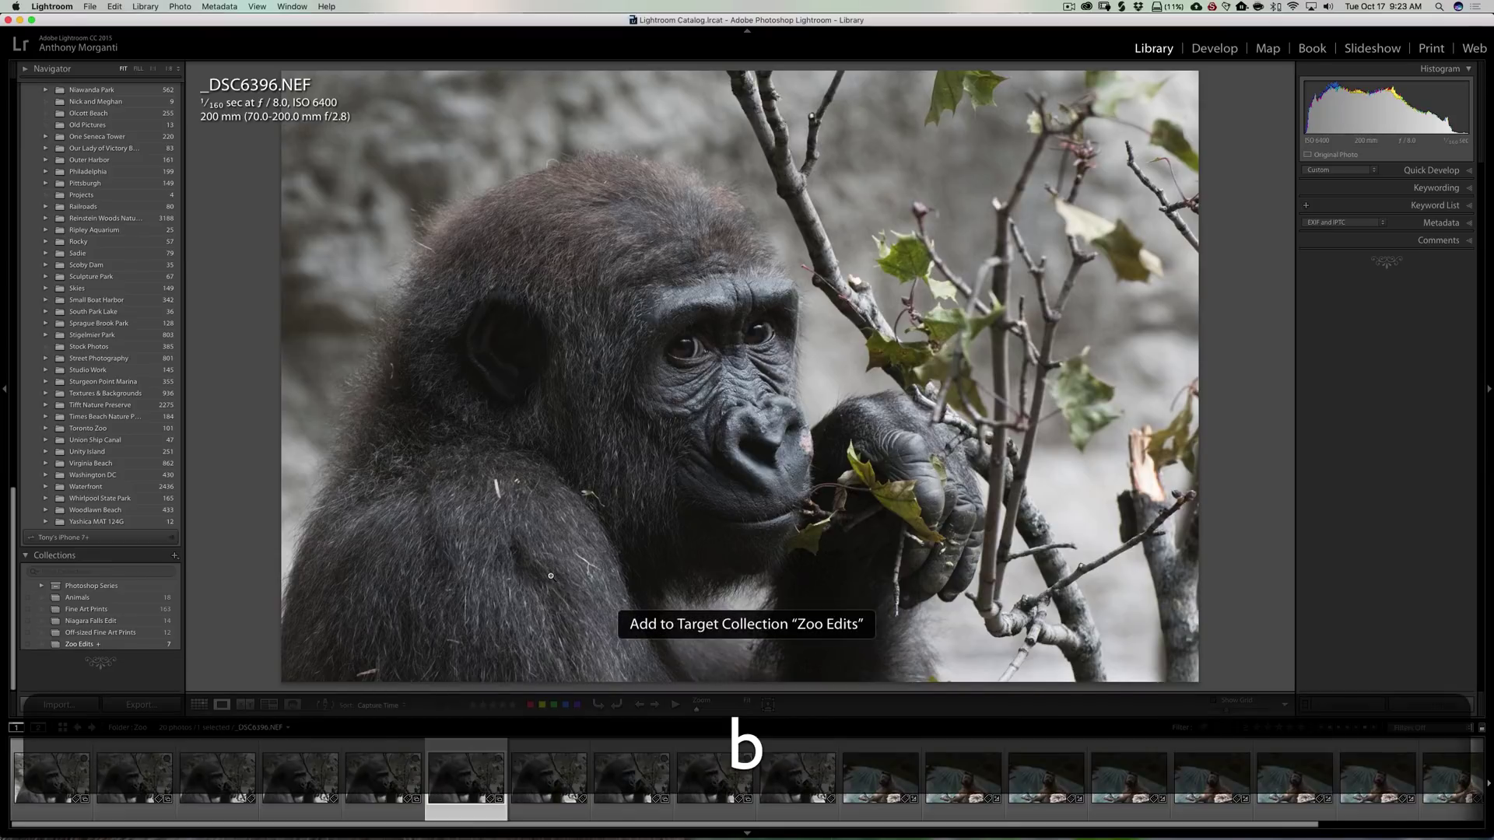
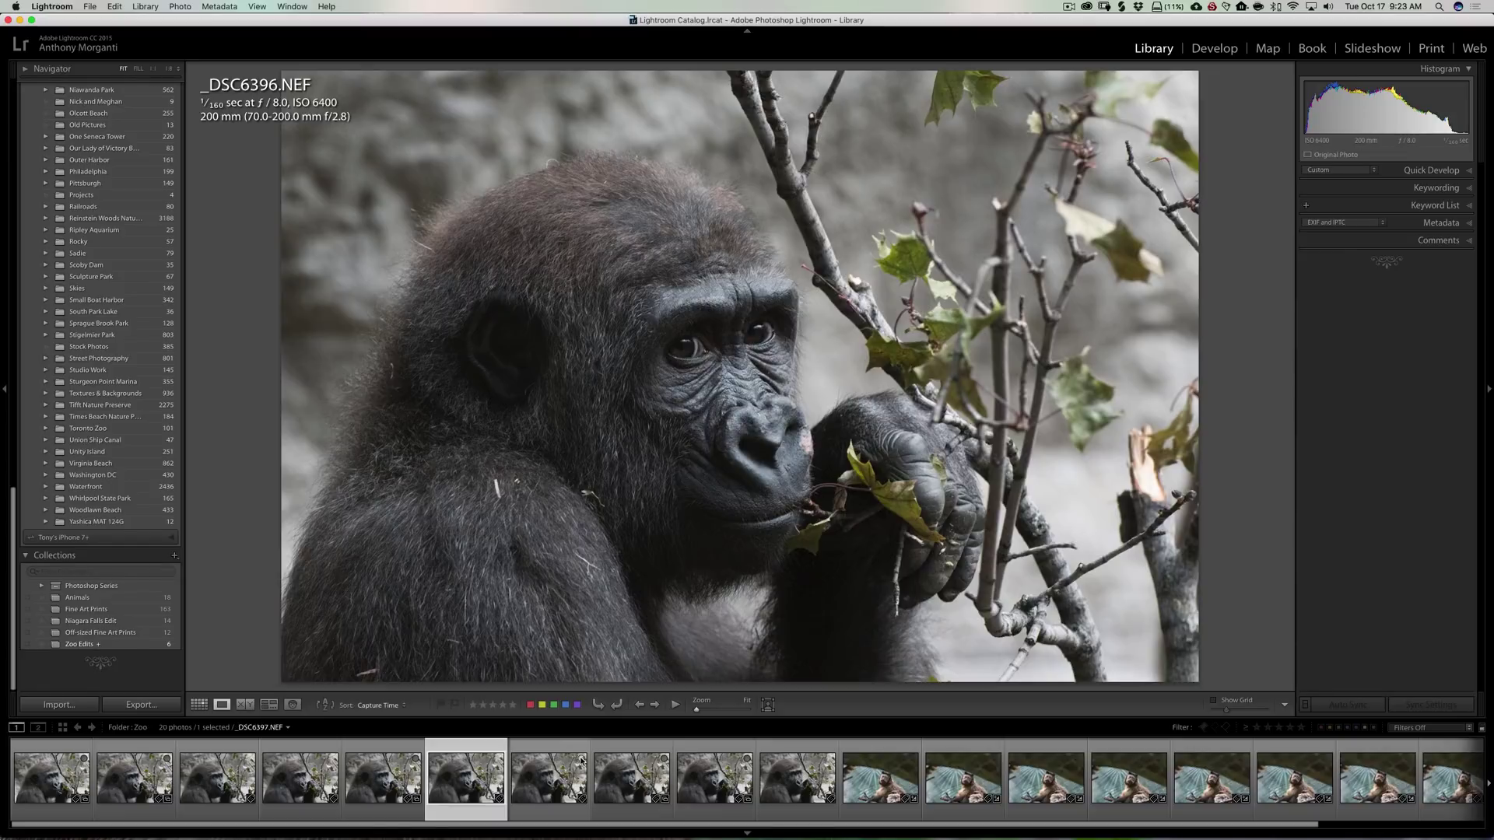
Remove target status from the Zoo Edits collection and add _DSC6396.NEF to the Quick Collection.
right_click(130, 646)
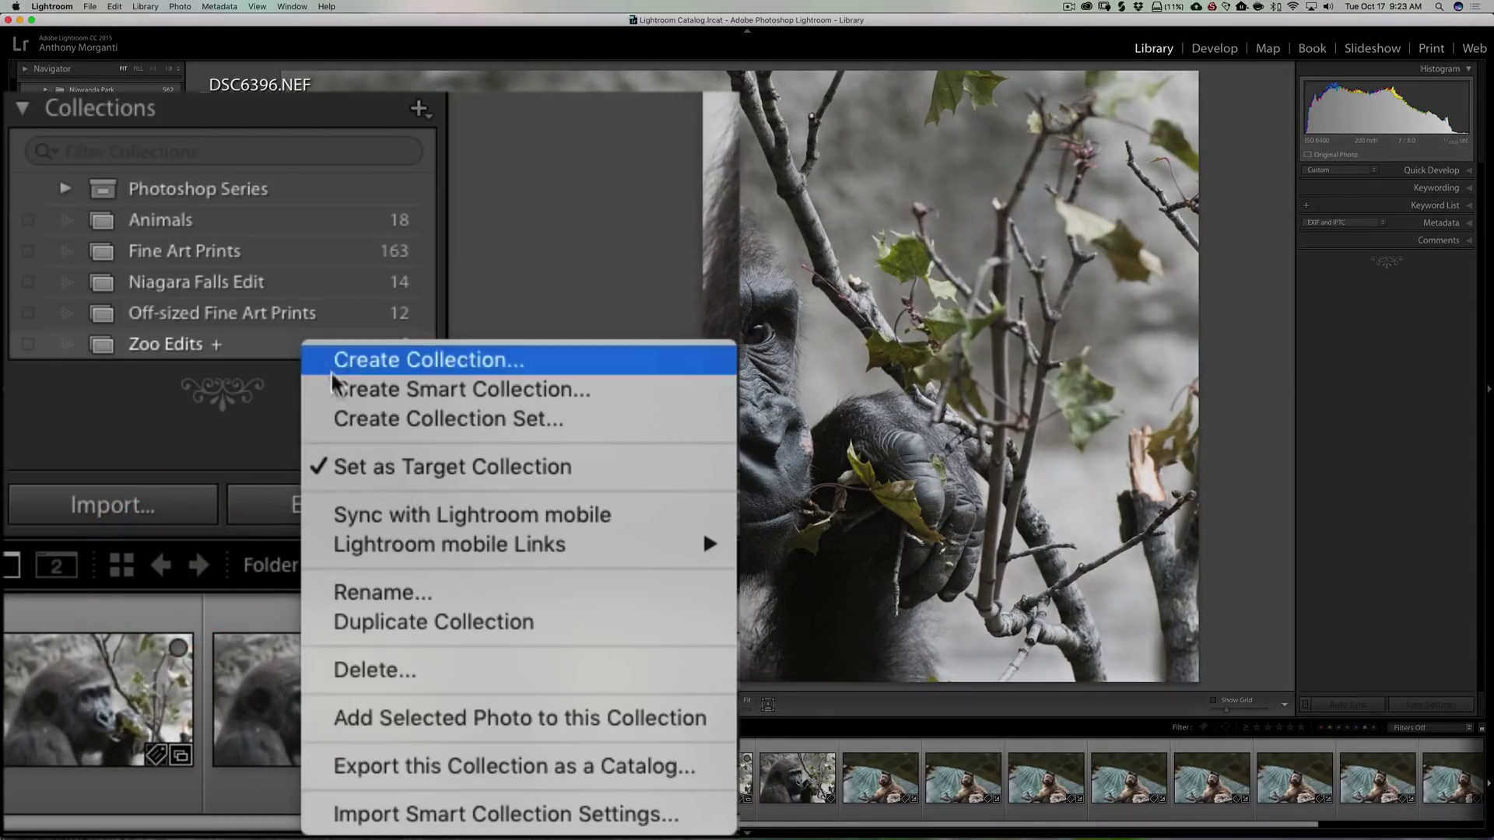
click(426, 463)
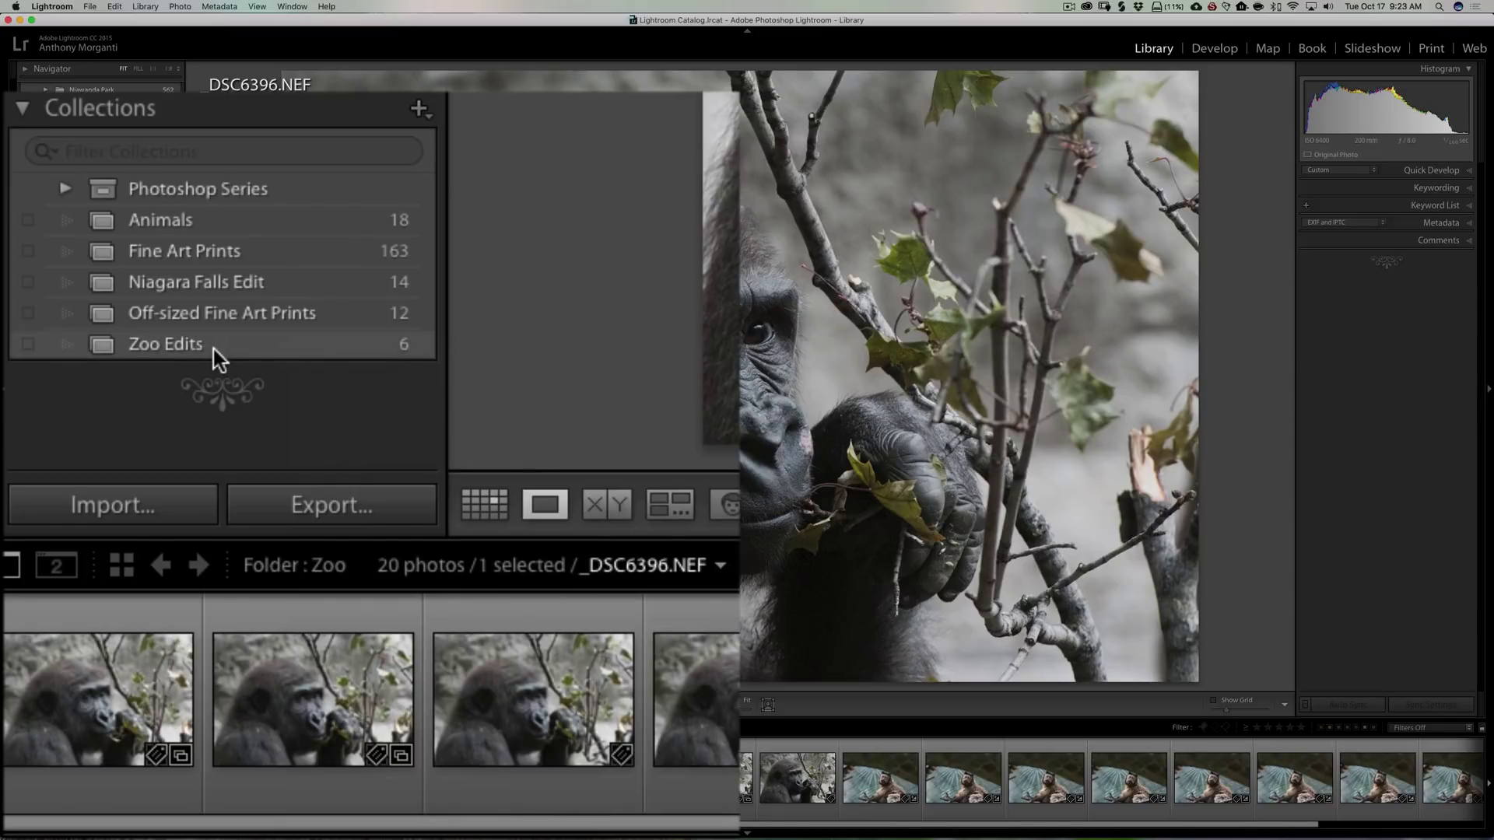
scroll(122, 386, up, 10)
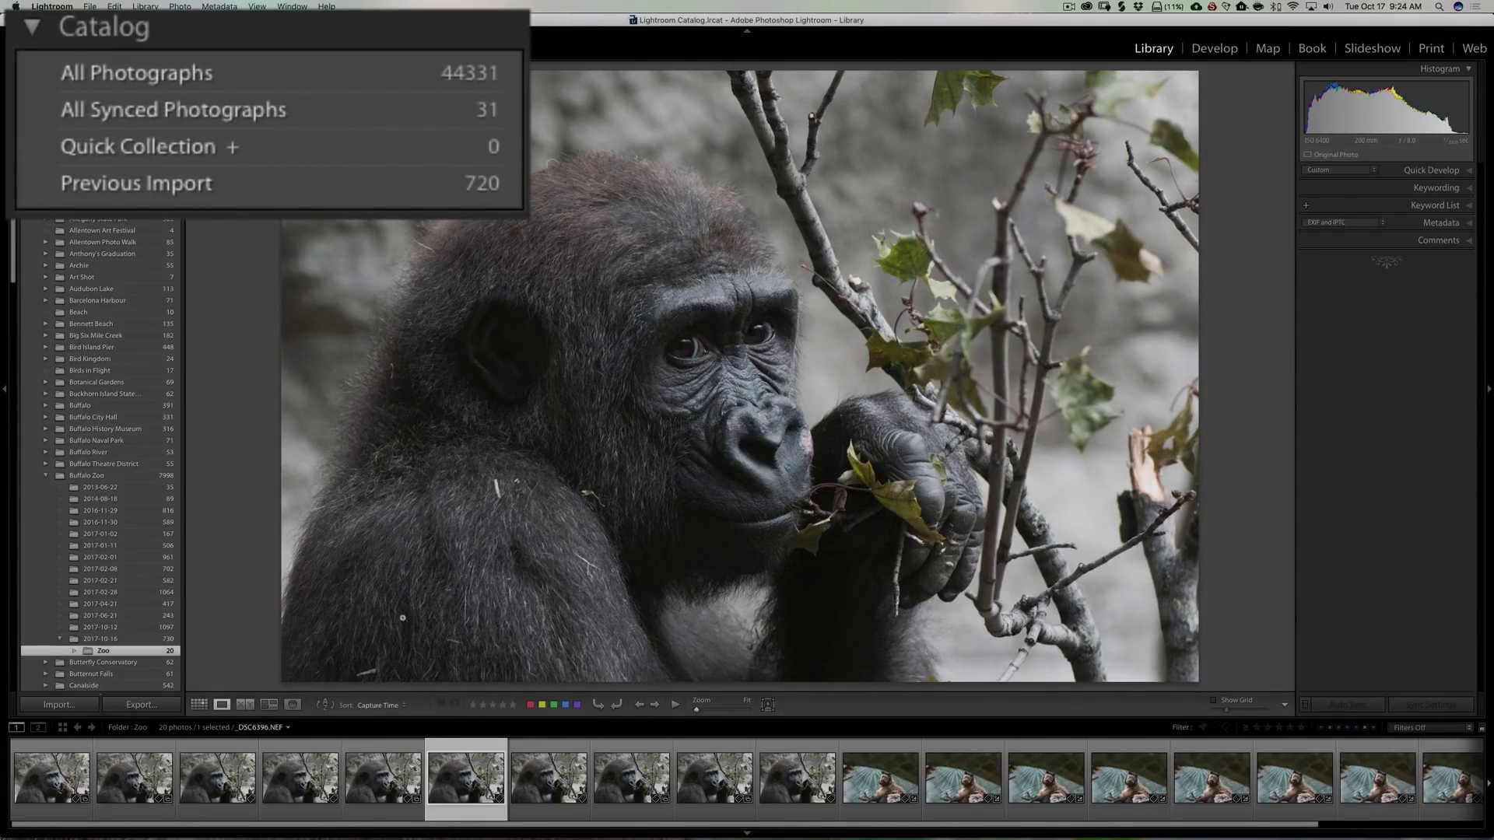
key(b)
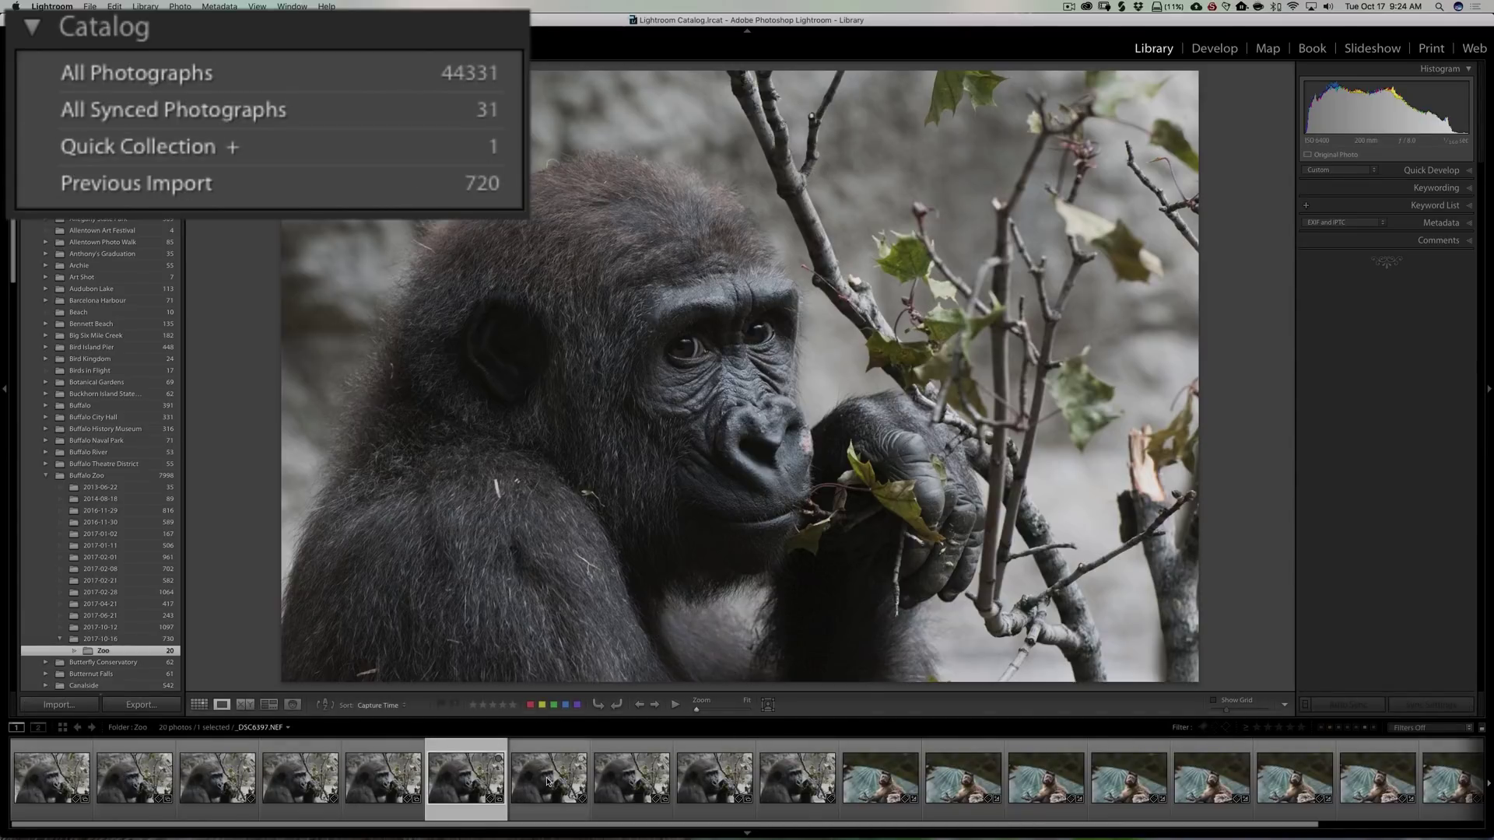
Make Zoo Edits the target collection again and turn its target status back off.
scroll(133, 641, down, 15)
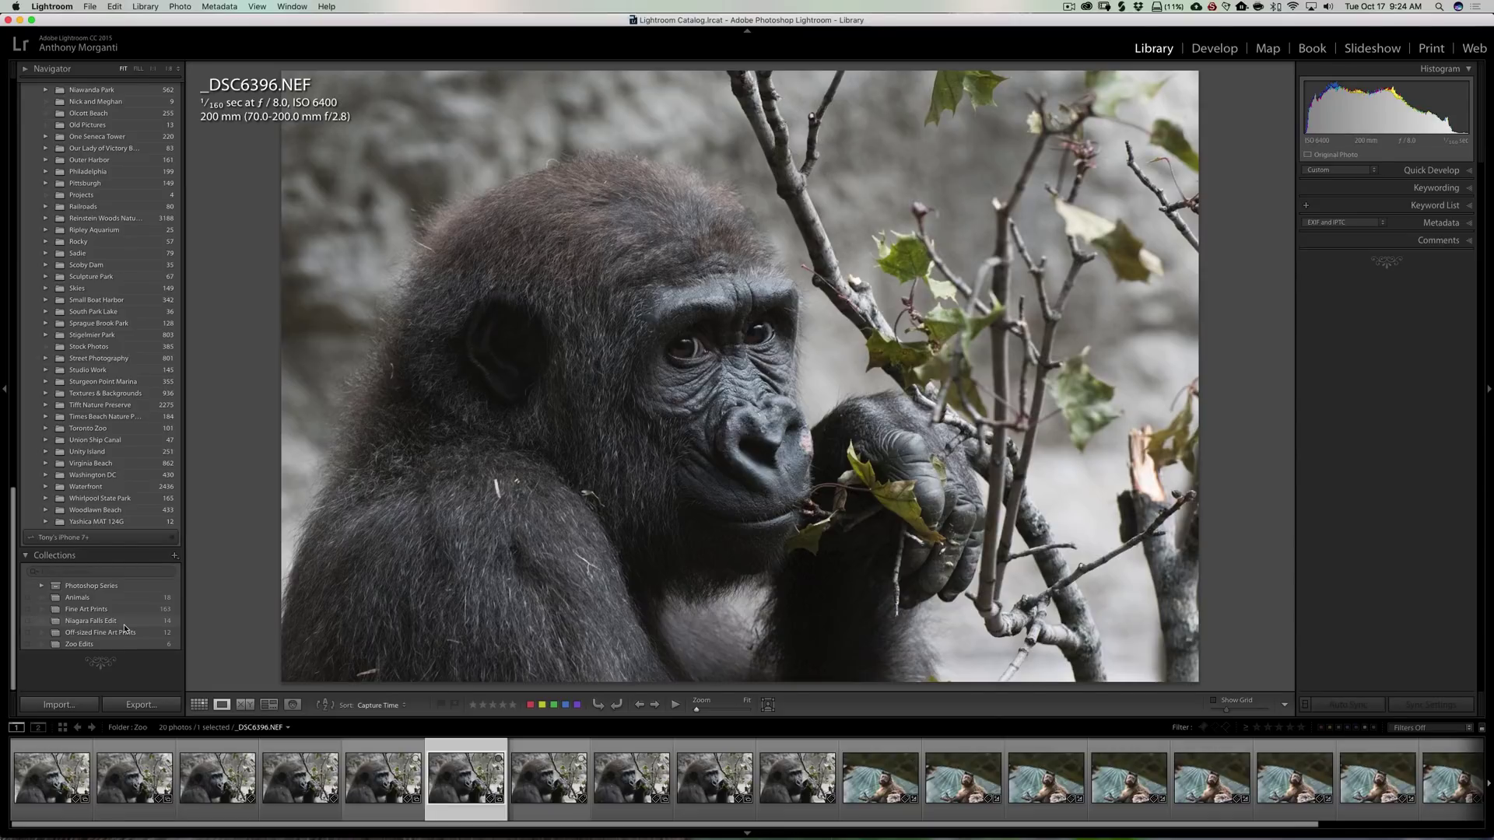
right_click(125, 611)
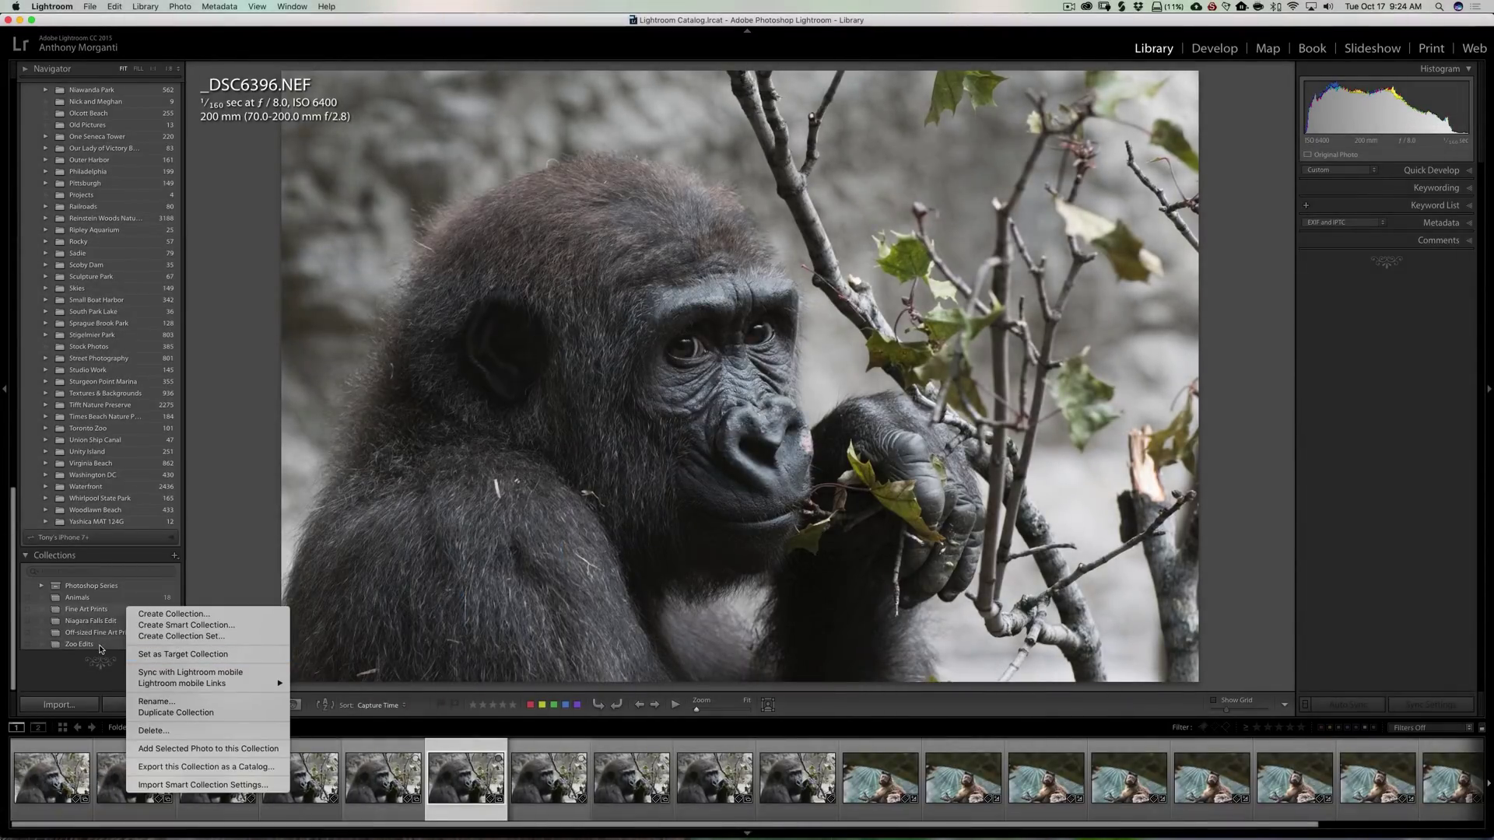
click(99, 644)
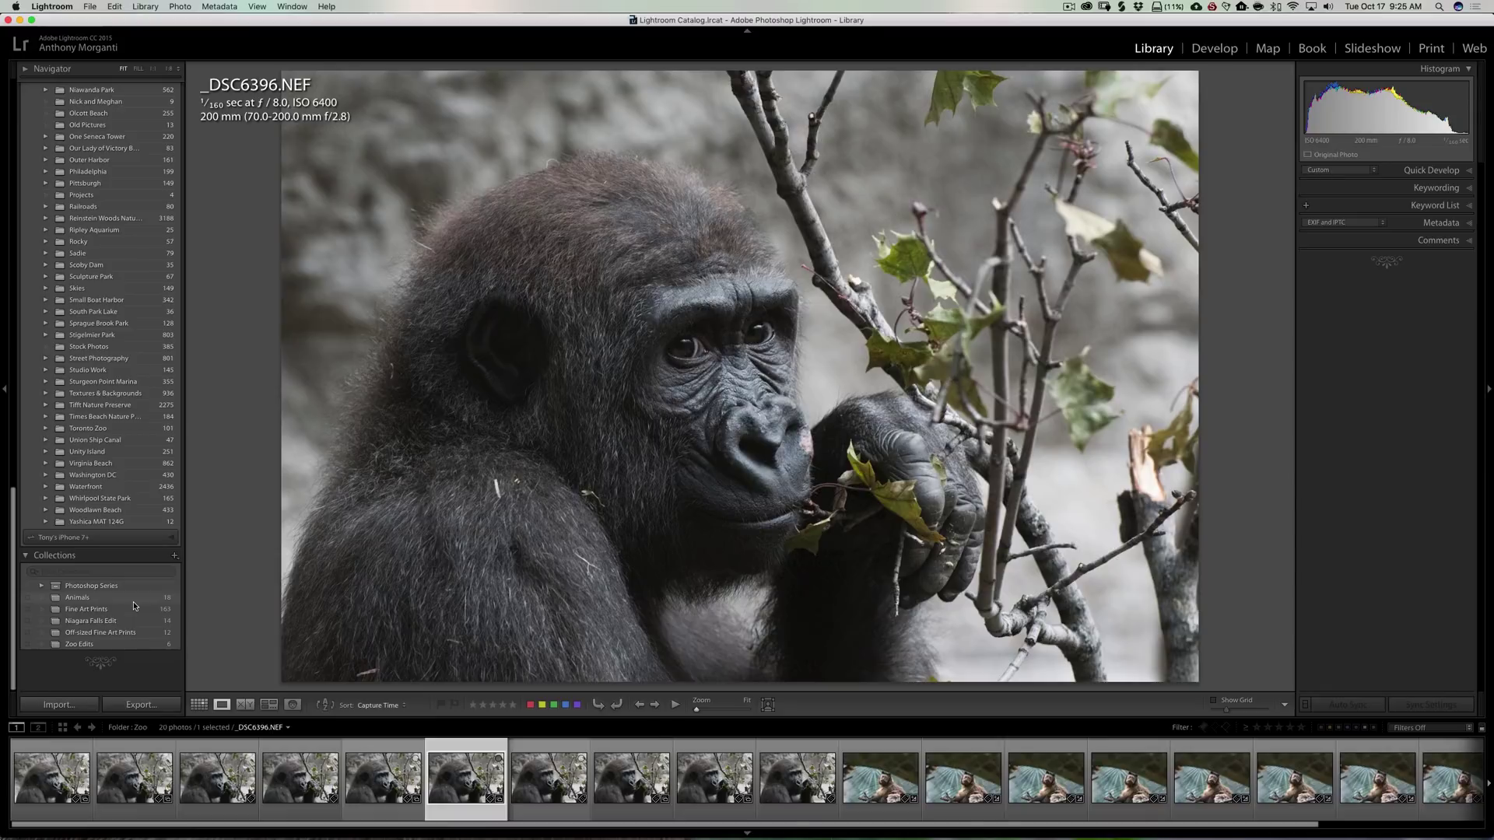
right_click(129, 642)
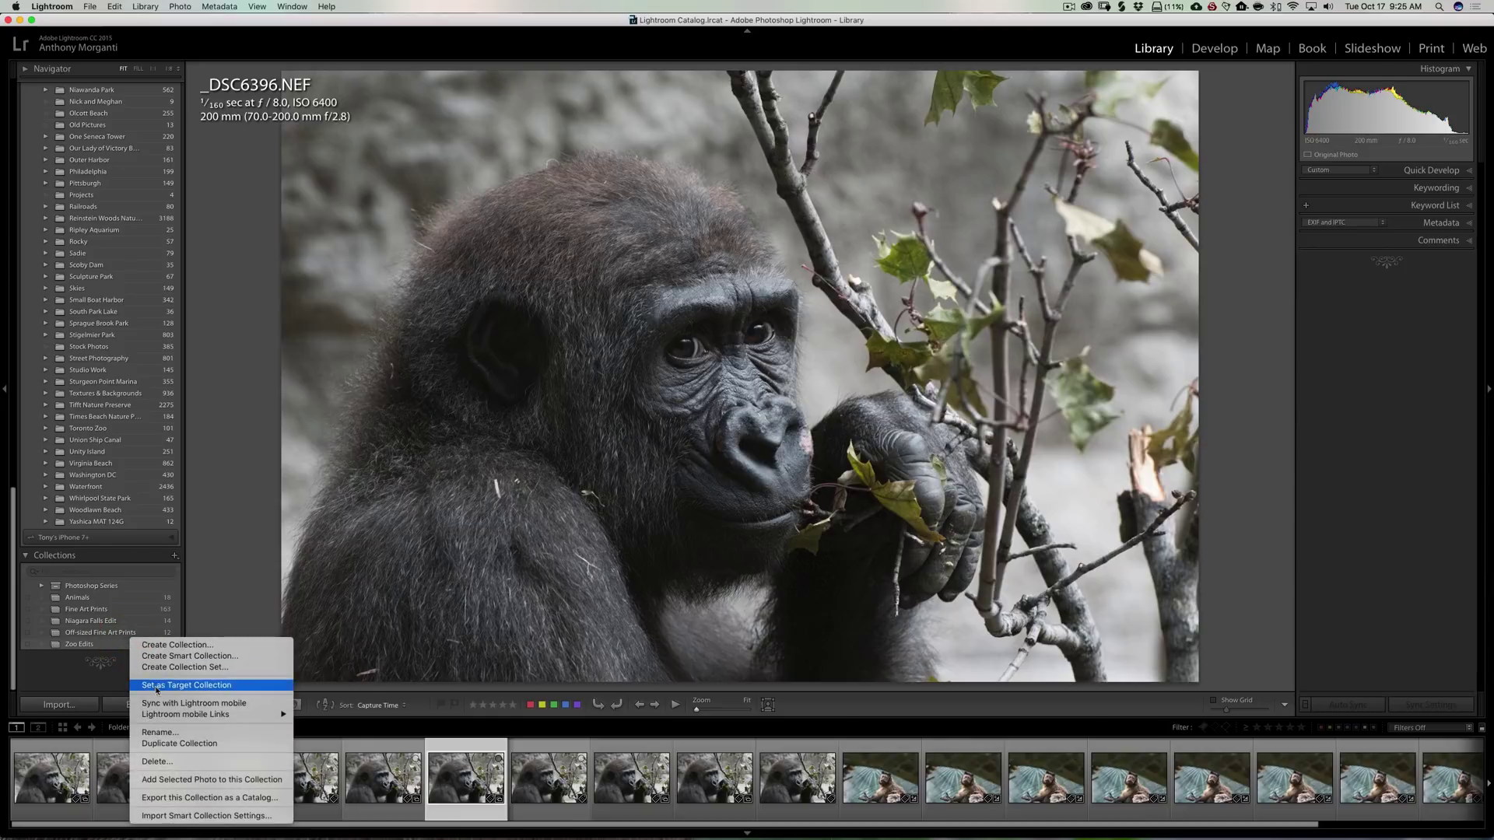
click(217, 688)
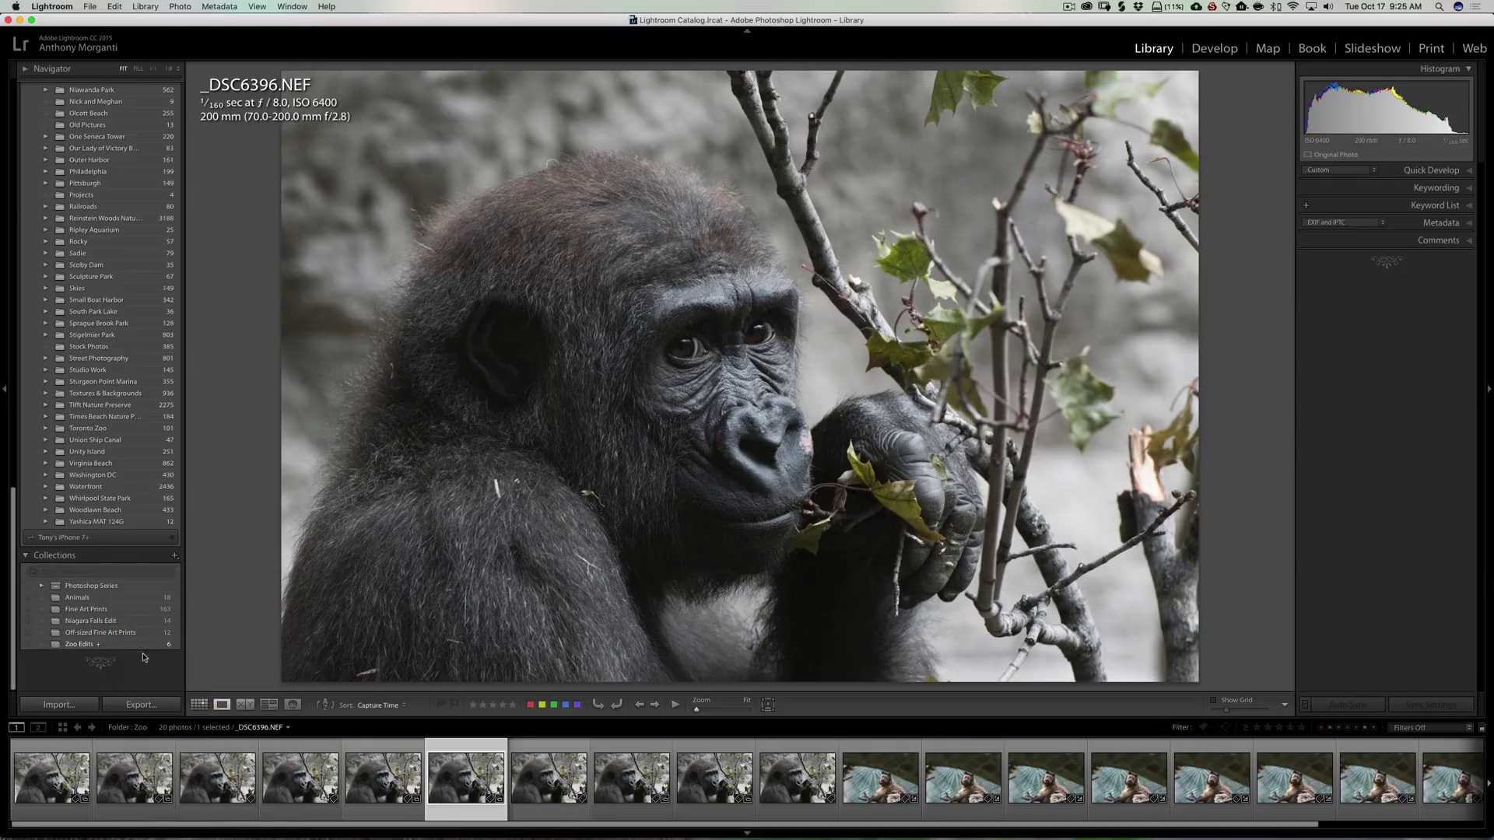
right_click(136, 645)
click(168, 689)
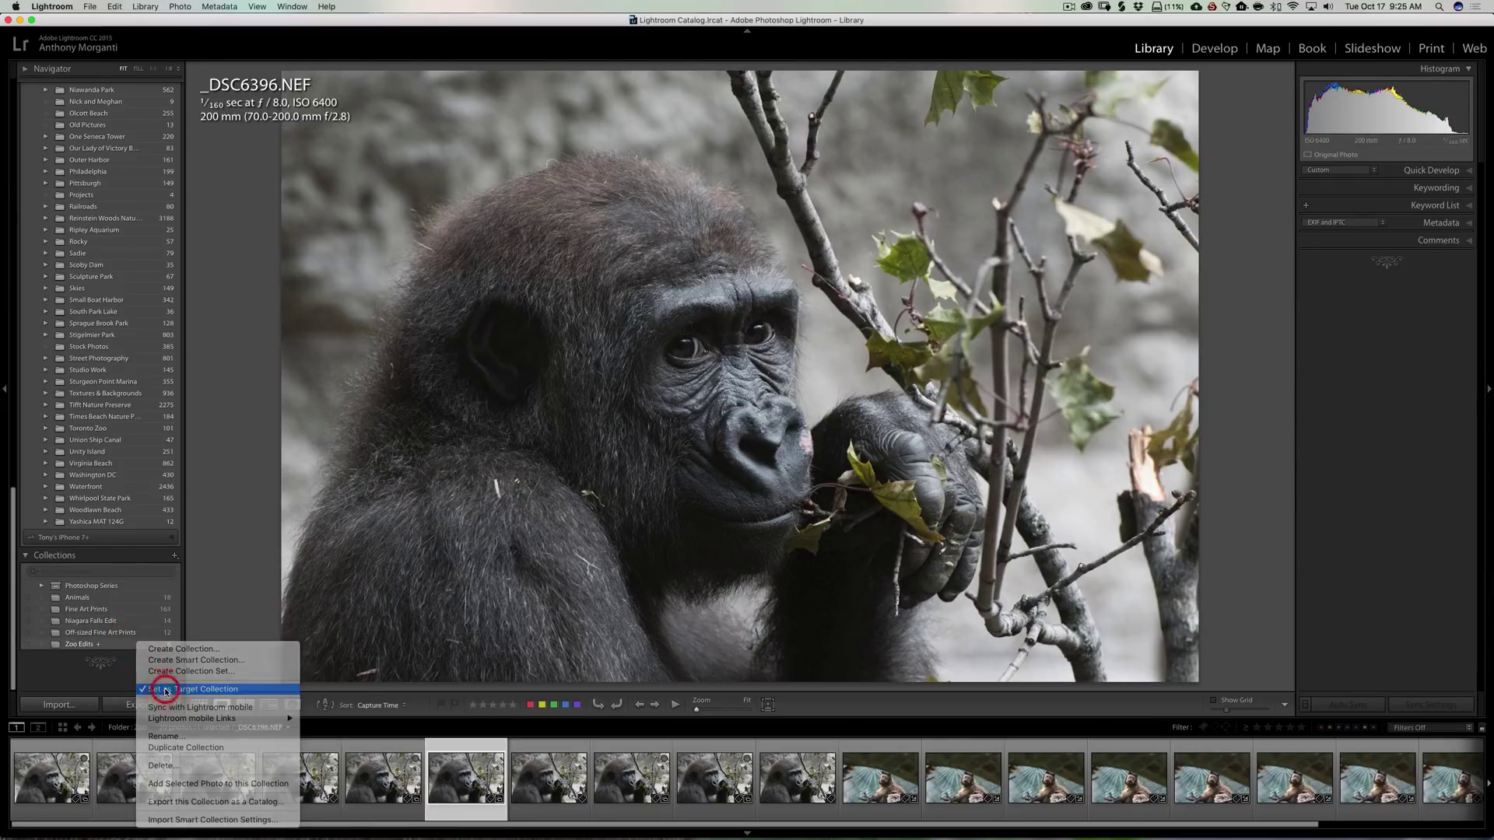